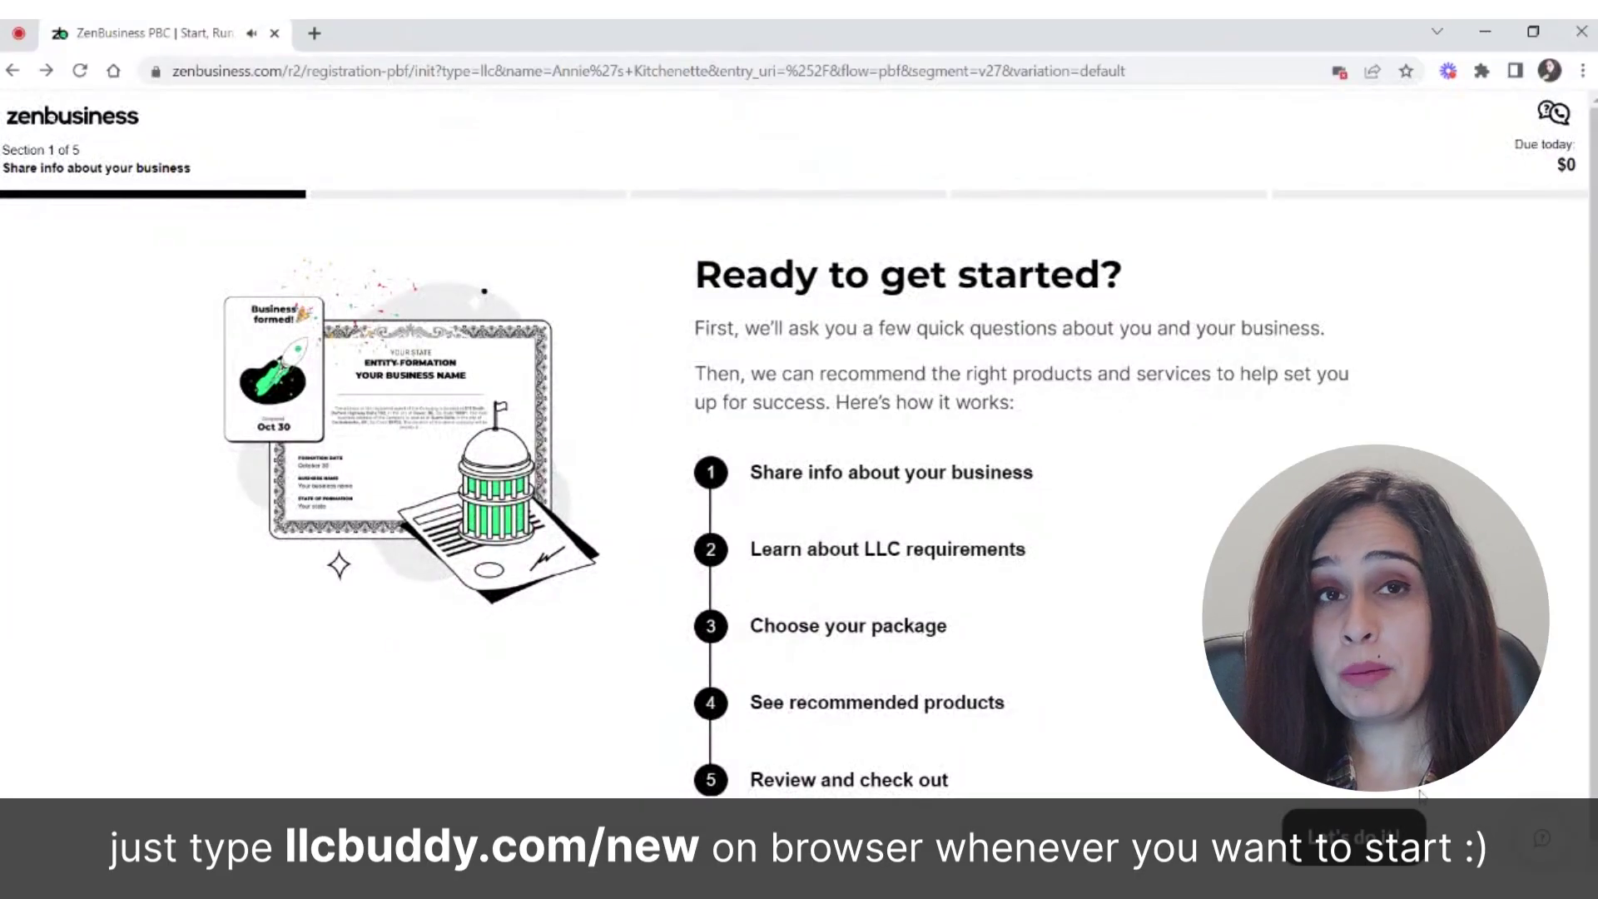
Start the LLC questionnaire, set the formation state to Vermont and continue past the business name availability check.
{"action": "left_click", "coordinate": [1355, 837]}
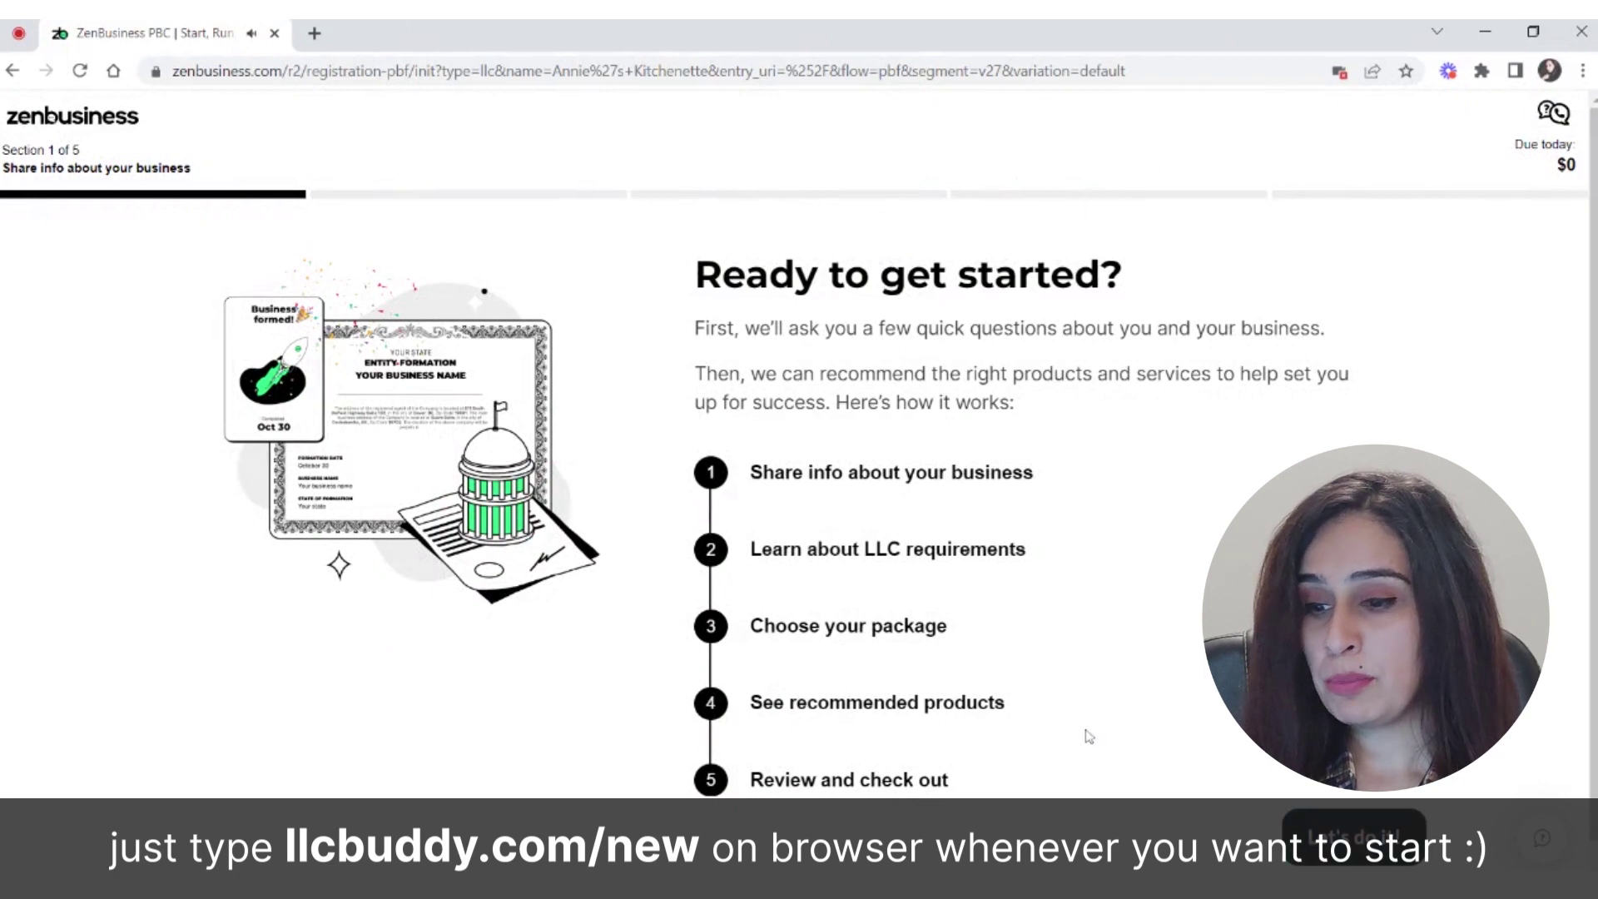
{"action": "left_click", "coordinate": [915, 598]}
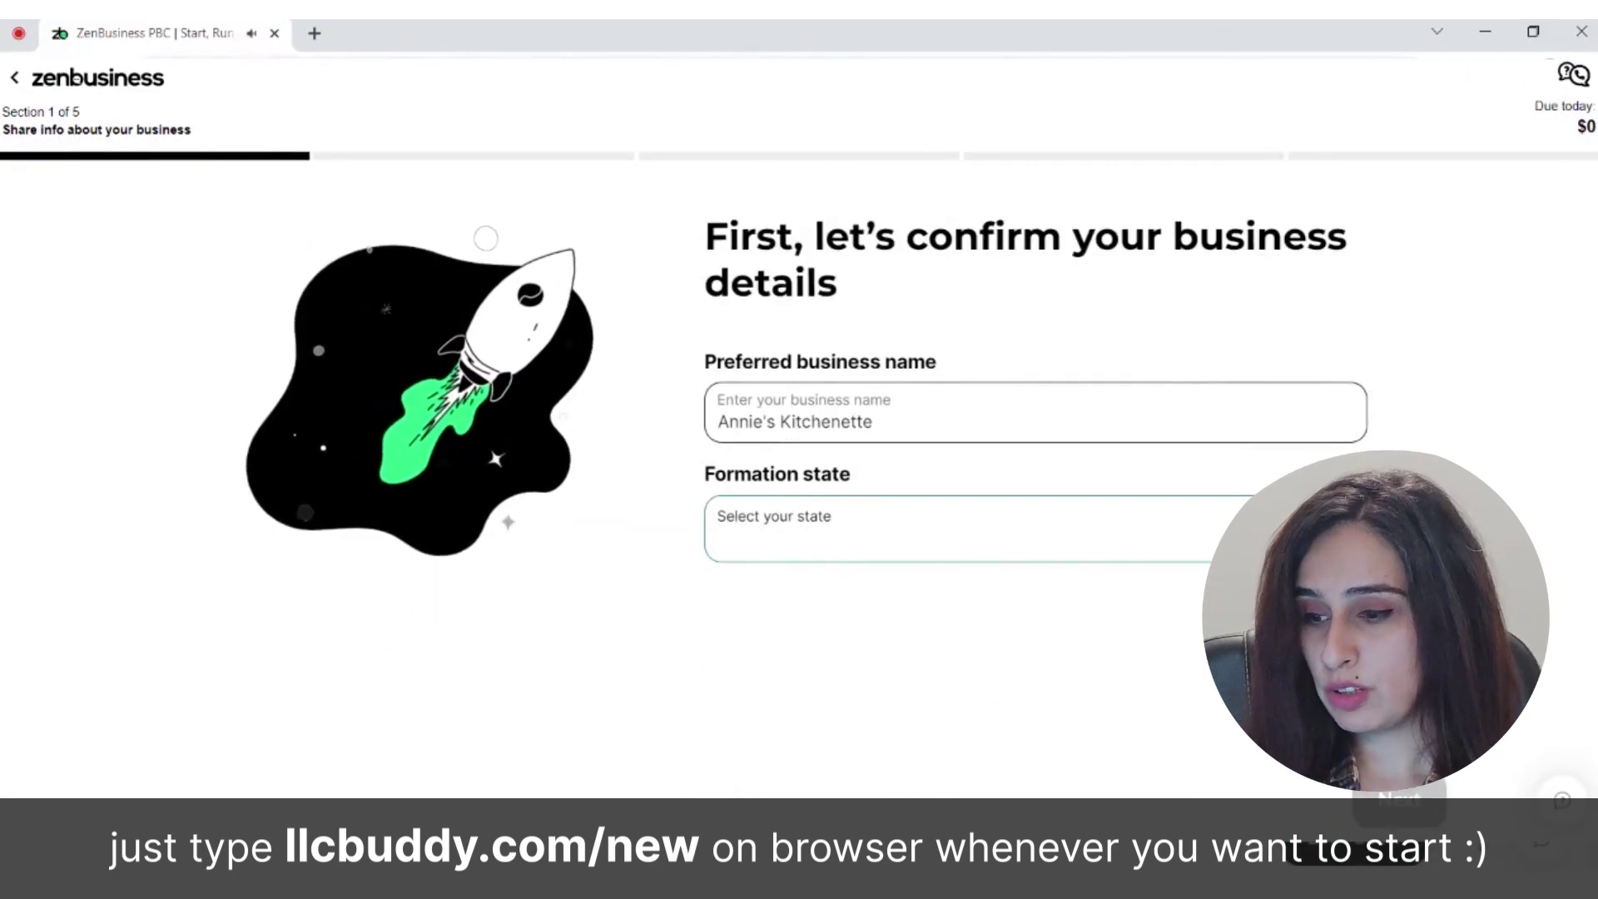
{"action": "type", "text": "ver"}
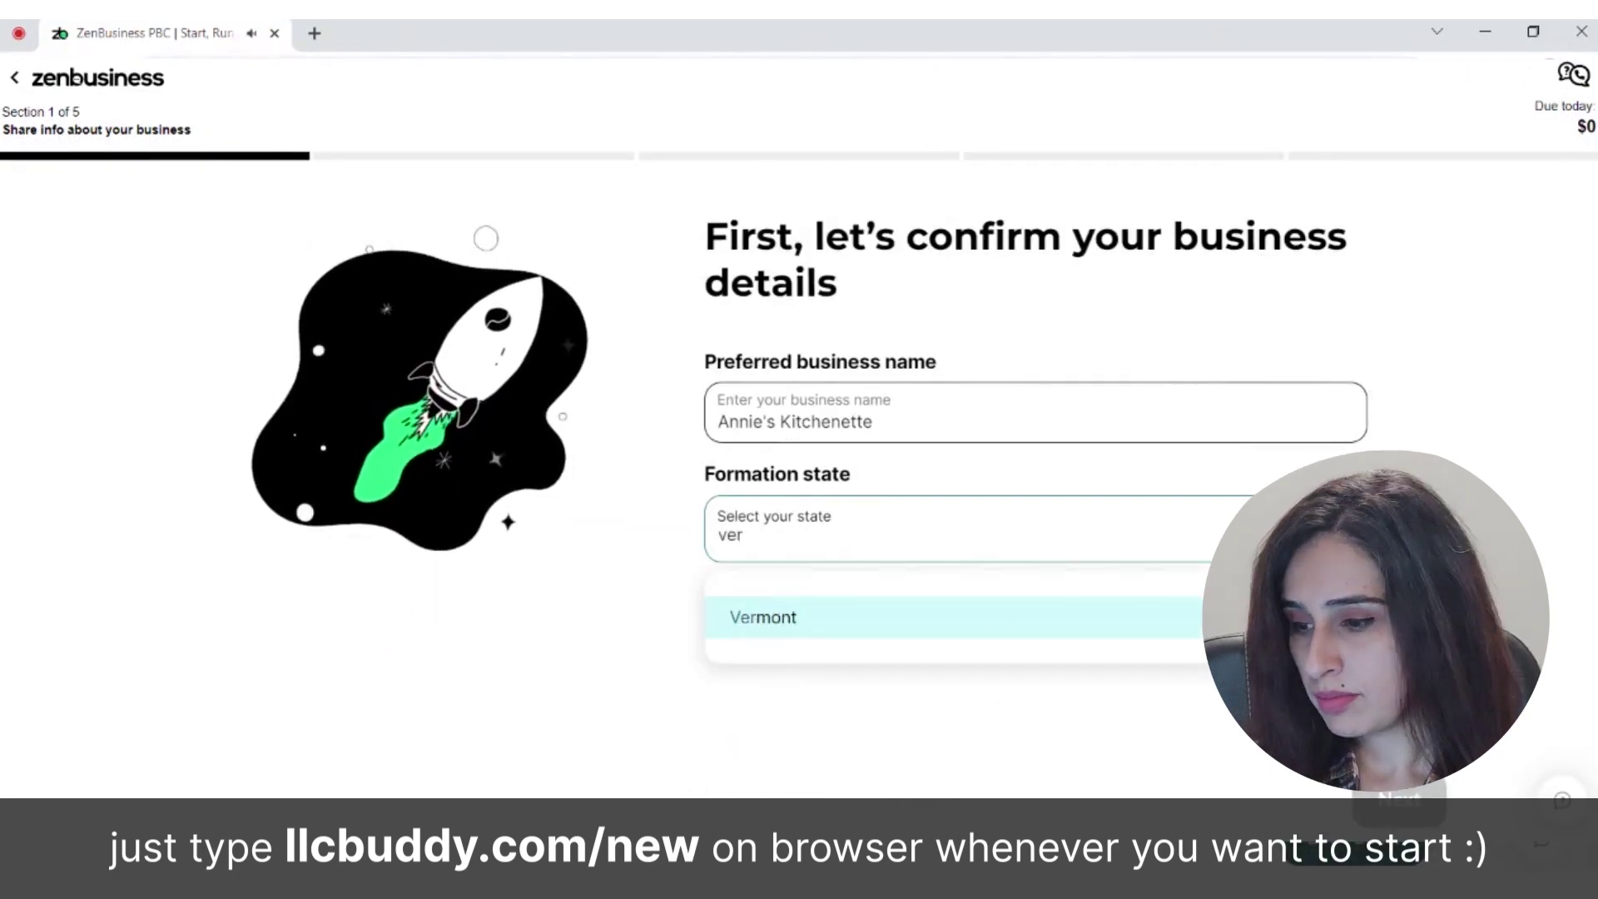
{"action": "left_click", "coordinate": [996, 634]}
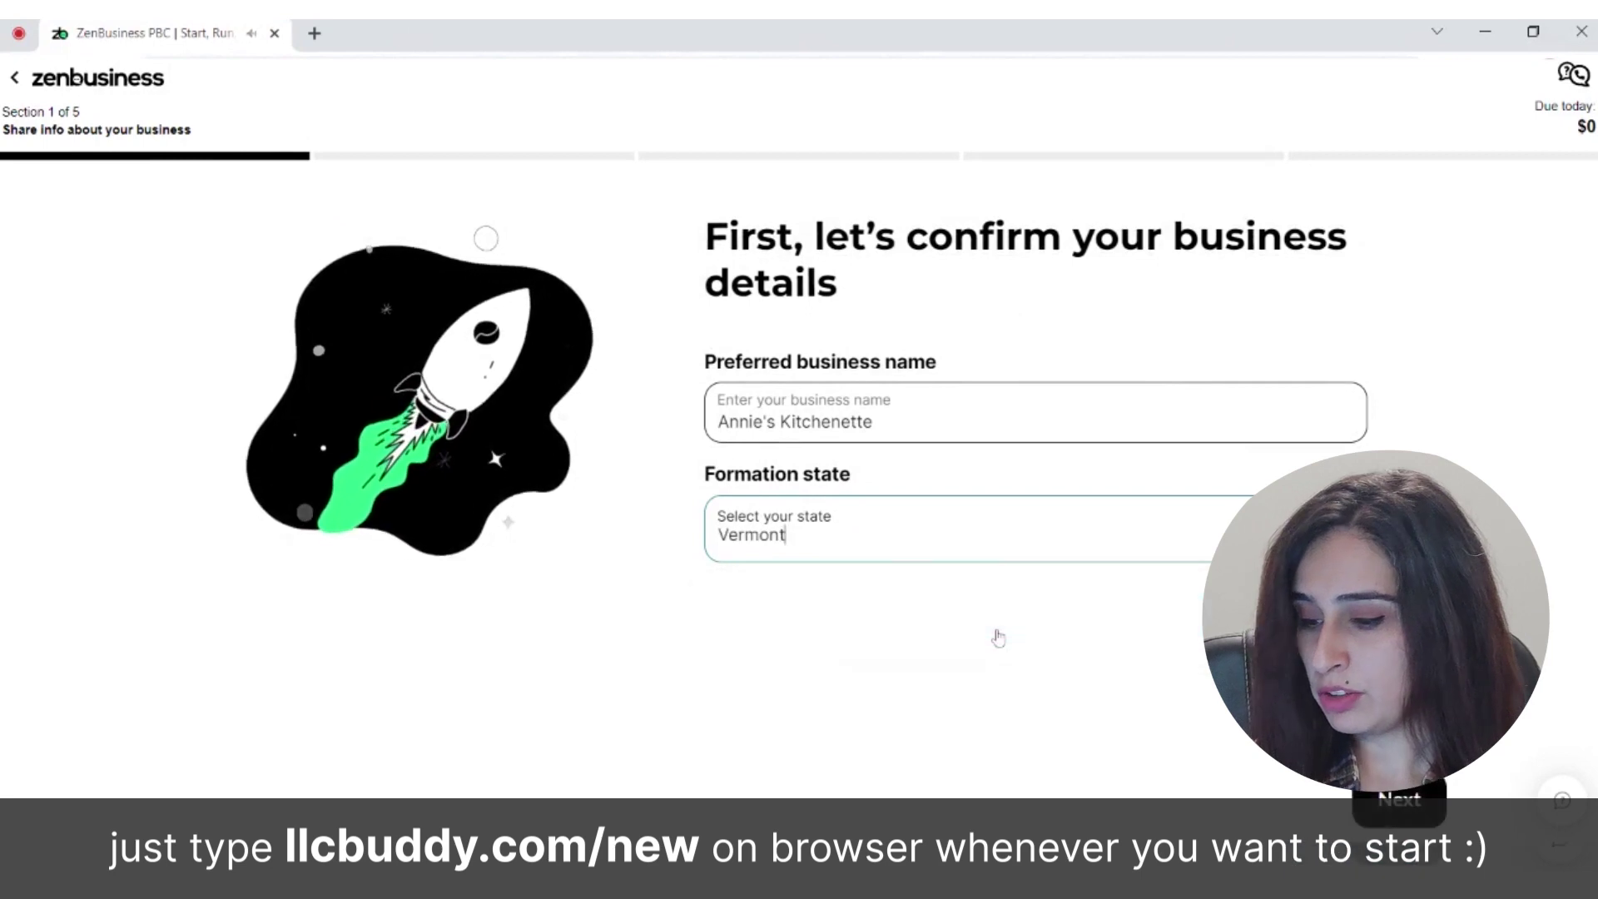
{"action": "left_click", "coordinate": [1386, 803]}
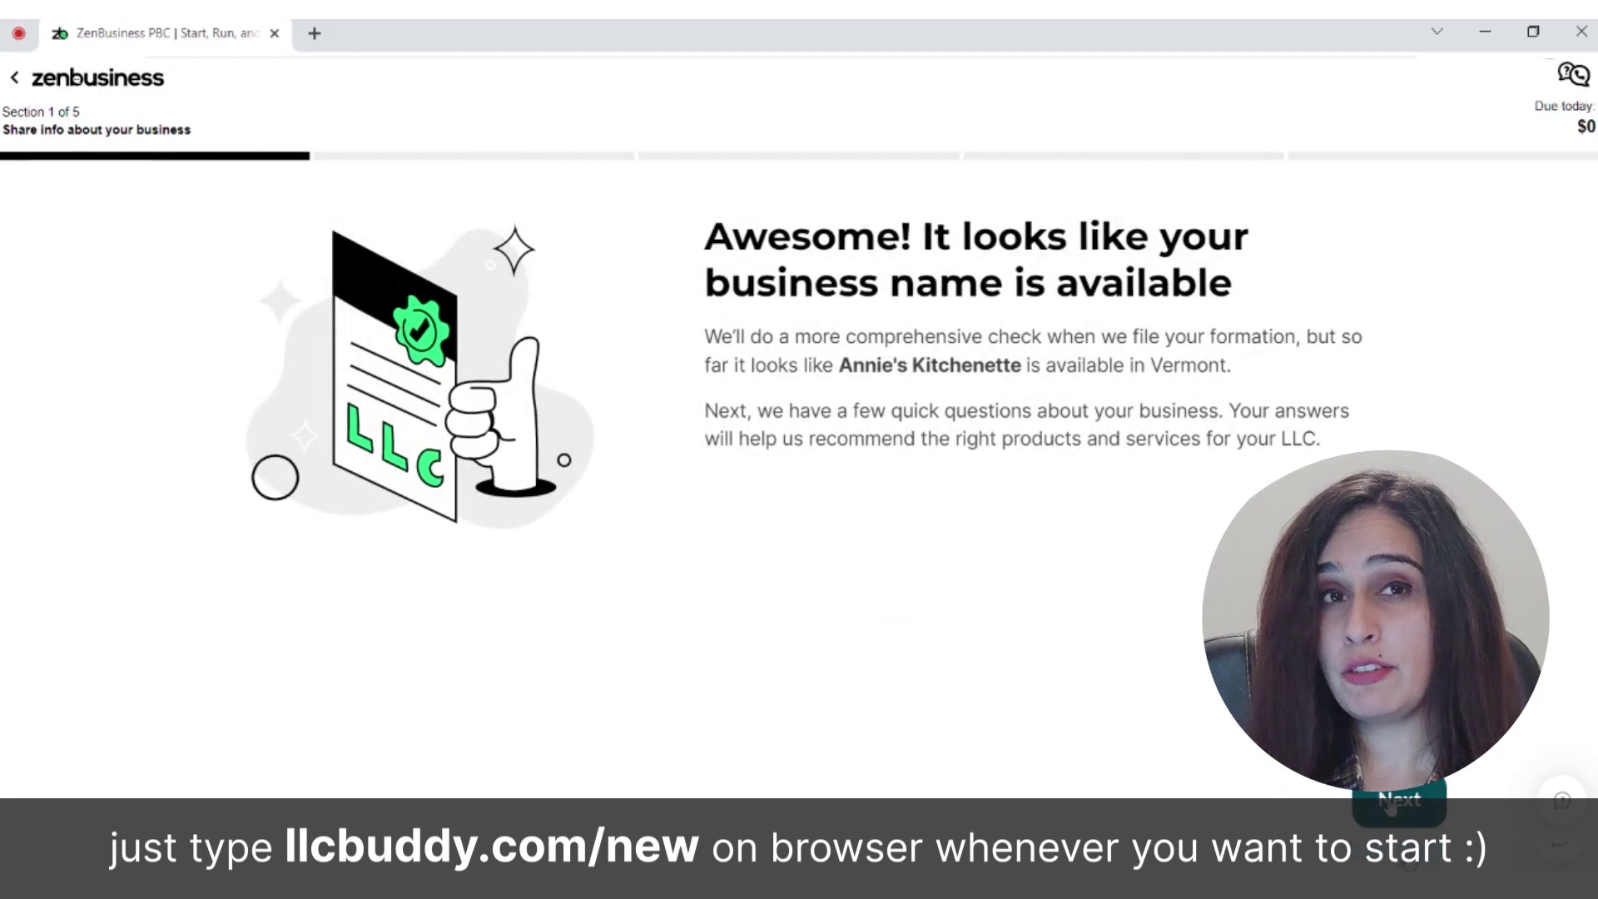
{"action": "left_click", "coordinate": [1399, 806]}
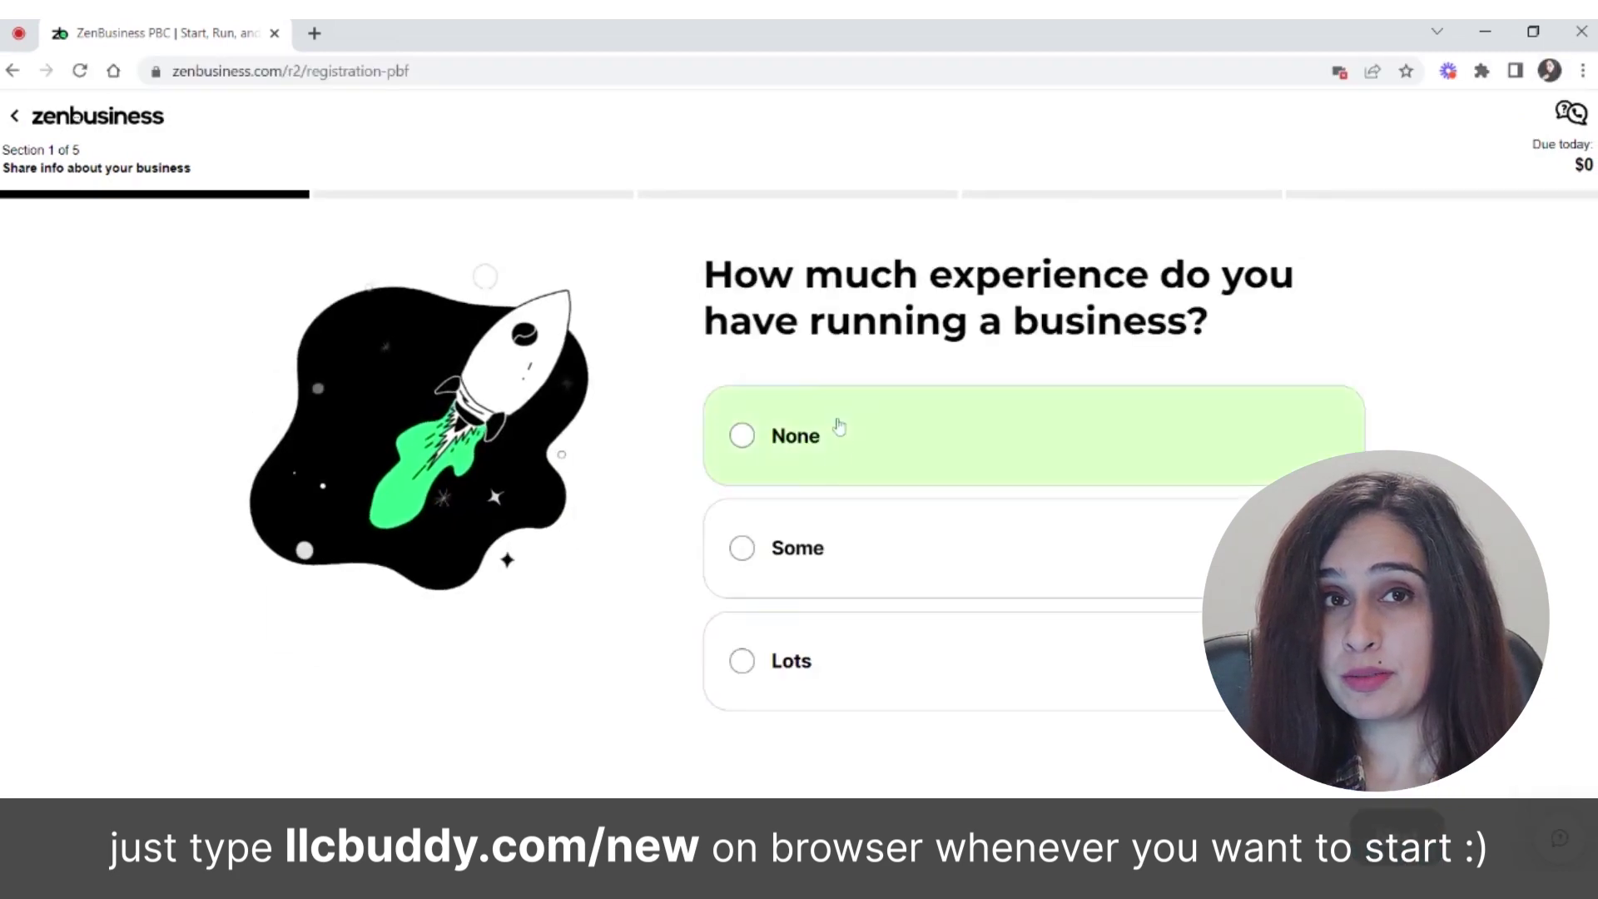
Answer Some for business-running experience and Yes (1-5) for employees in the first year.
{"action": "left_click", "coordinate": [790, 557]}
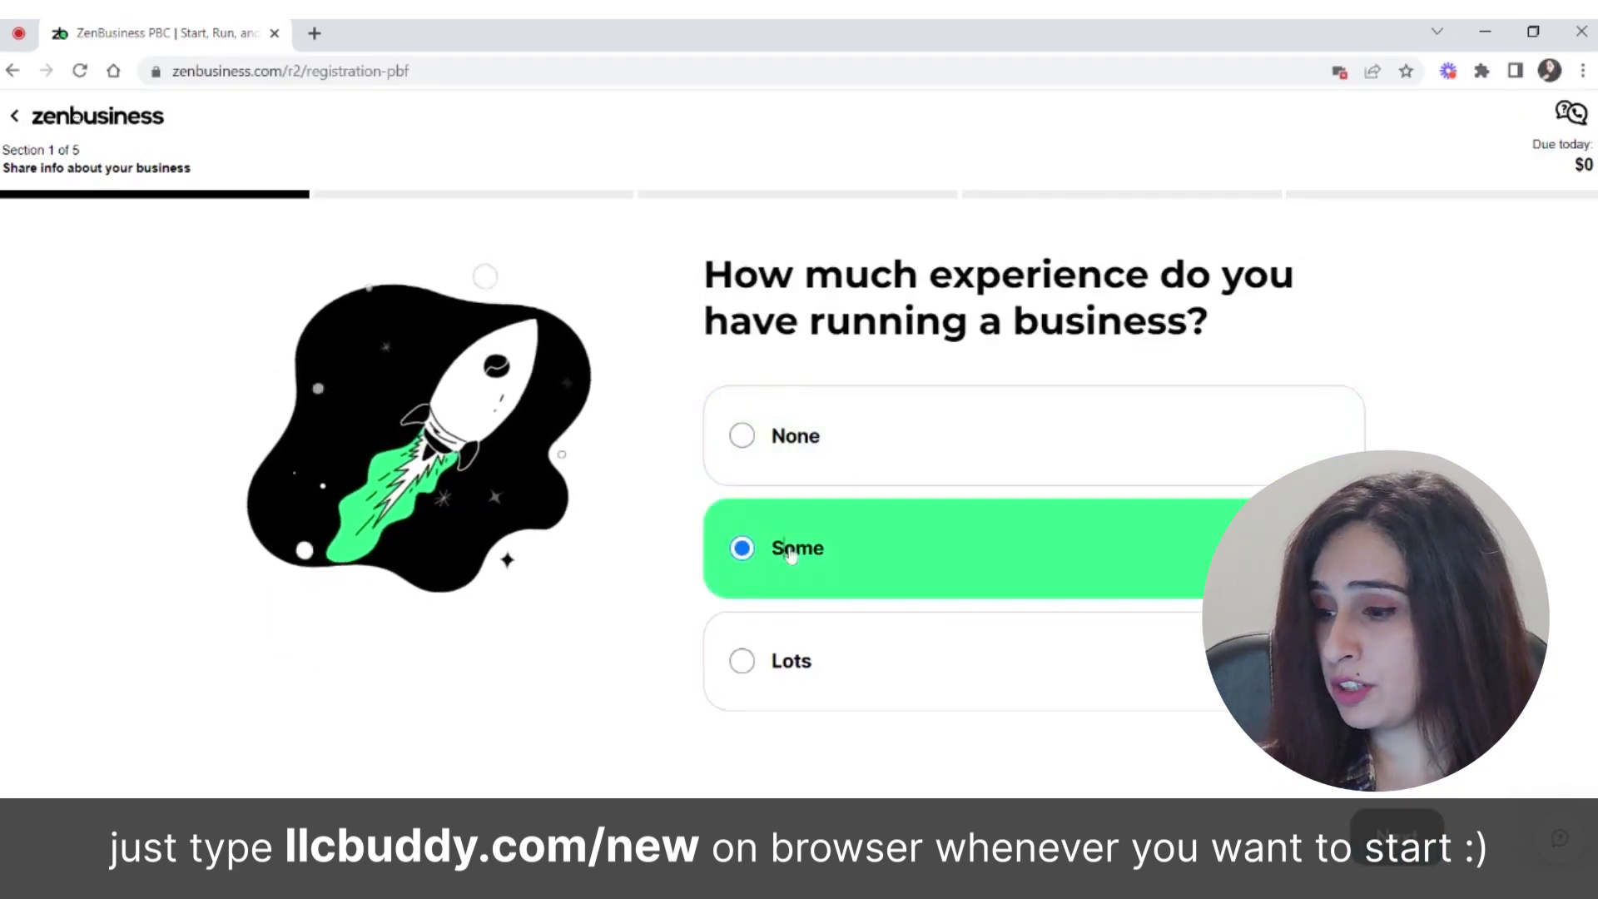
{"action": "left_click", "coordinate": [1378, 861]}
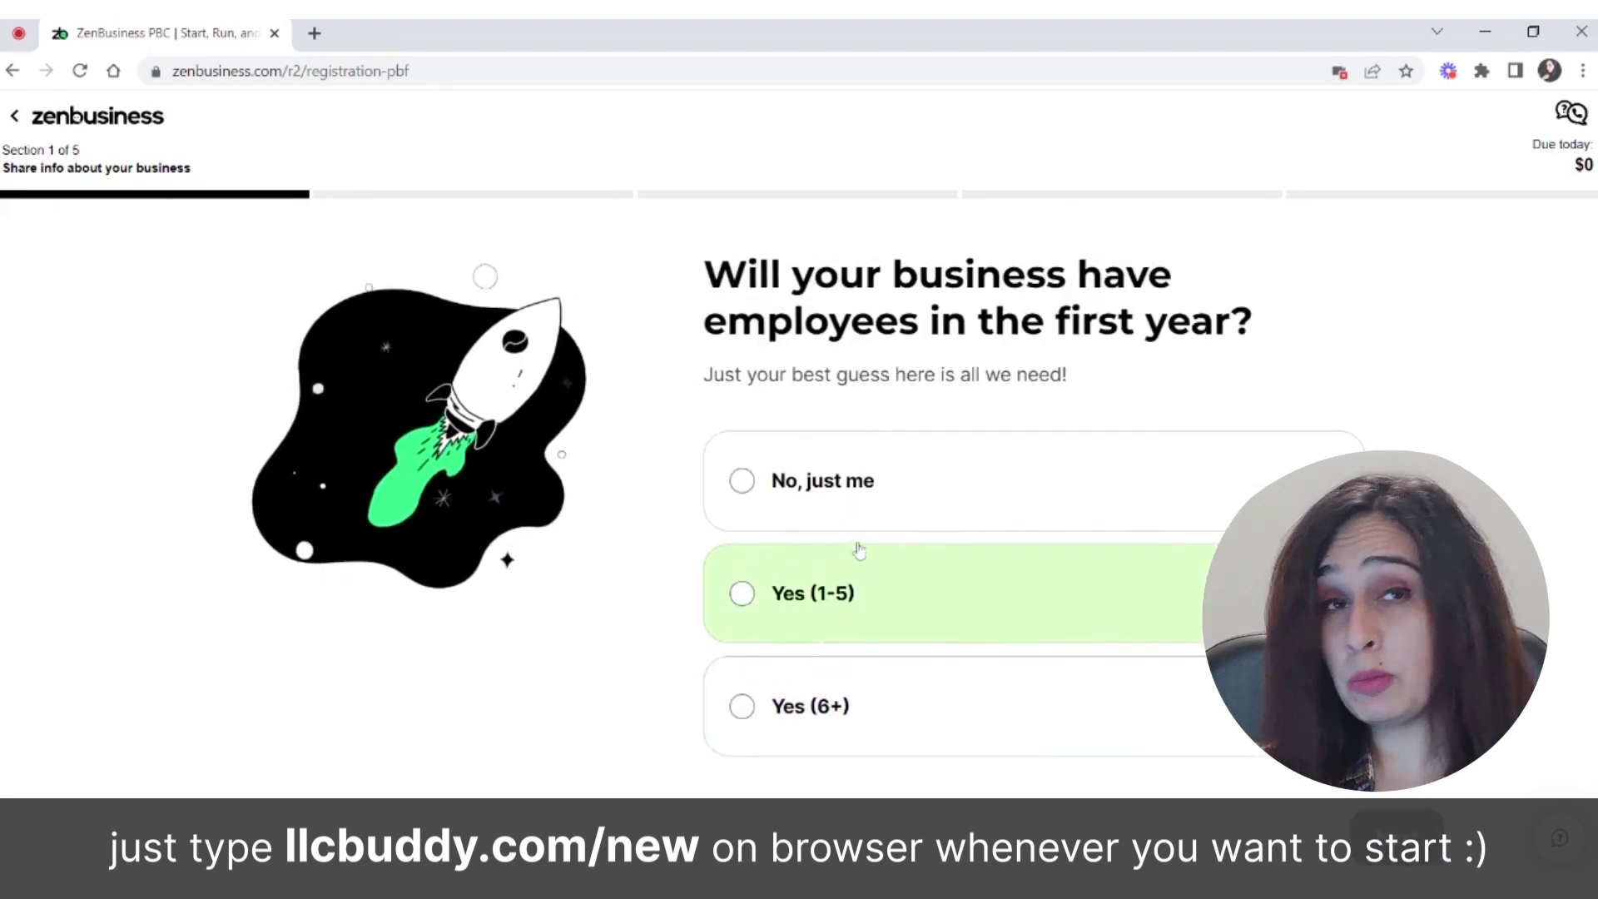
{"action": "left_click", "coordinate": [859, 590]}
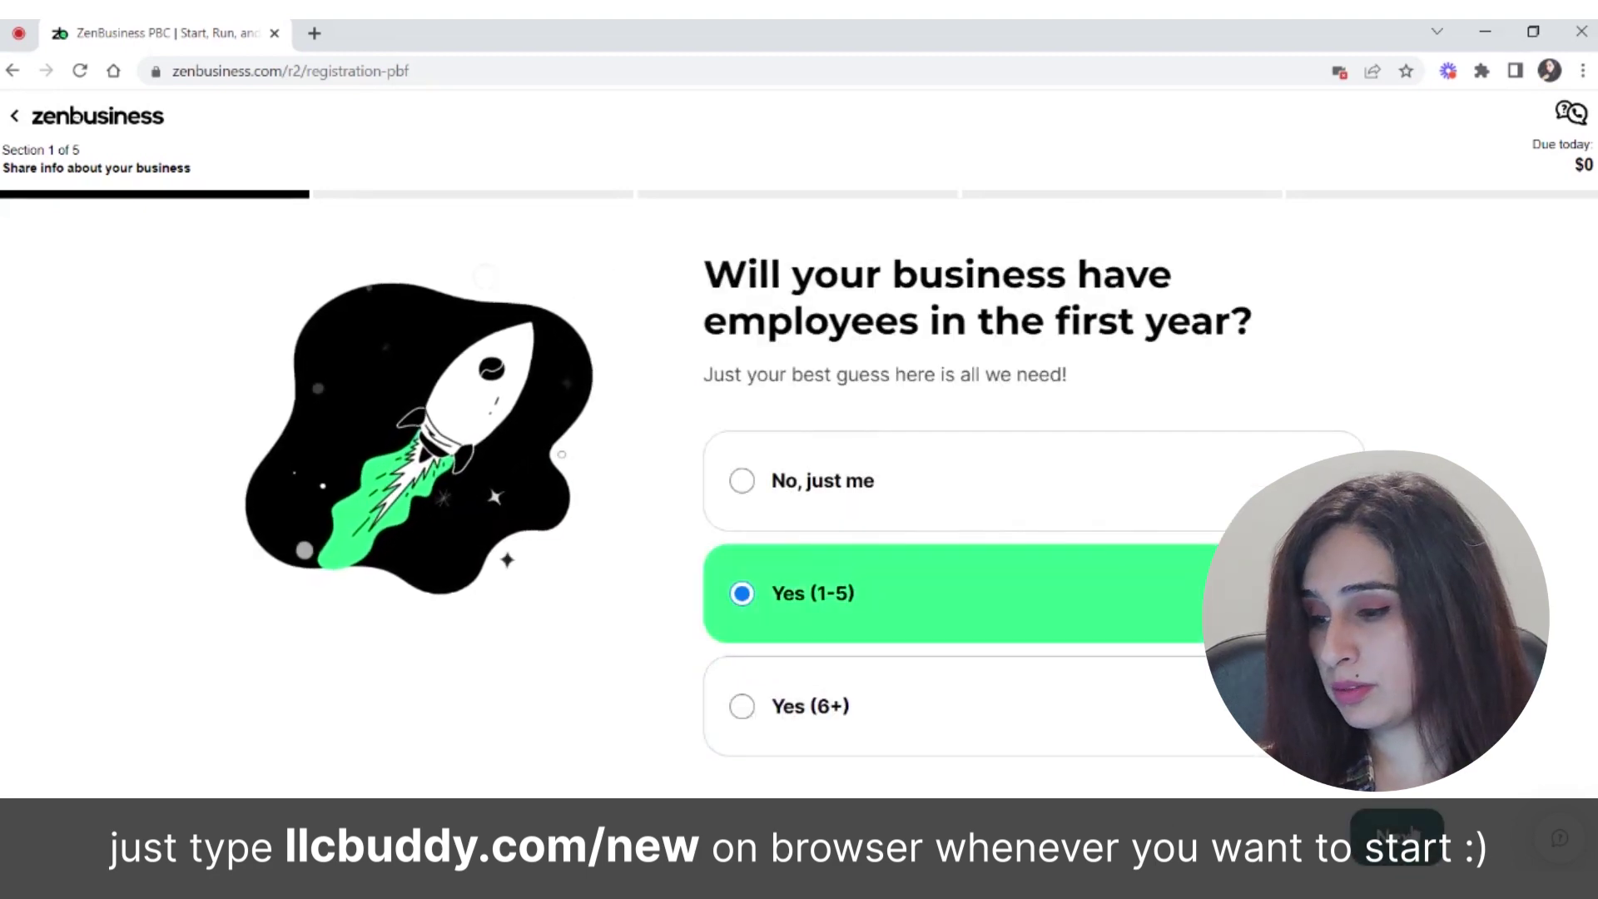
{"action": "left_click", "coordinate": [1397, 837]}
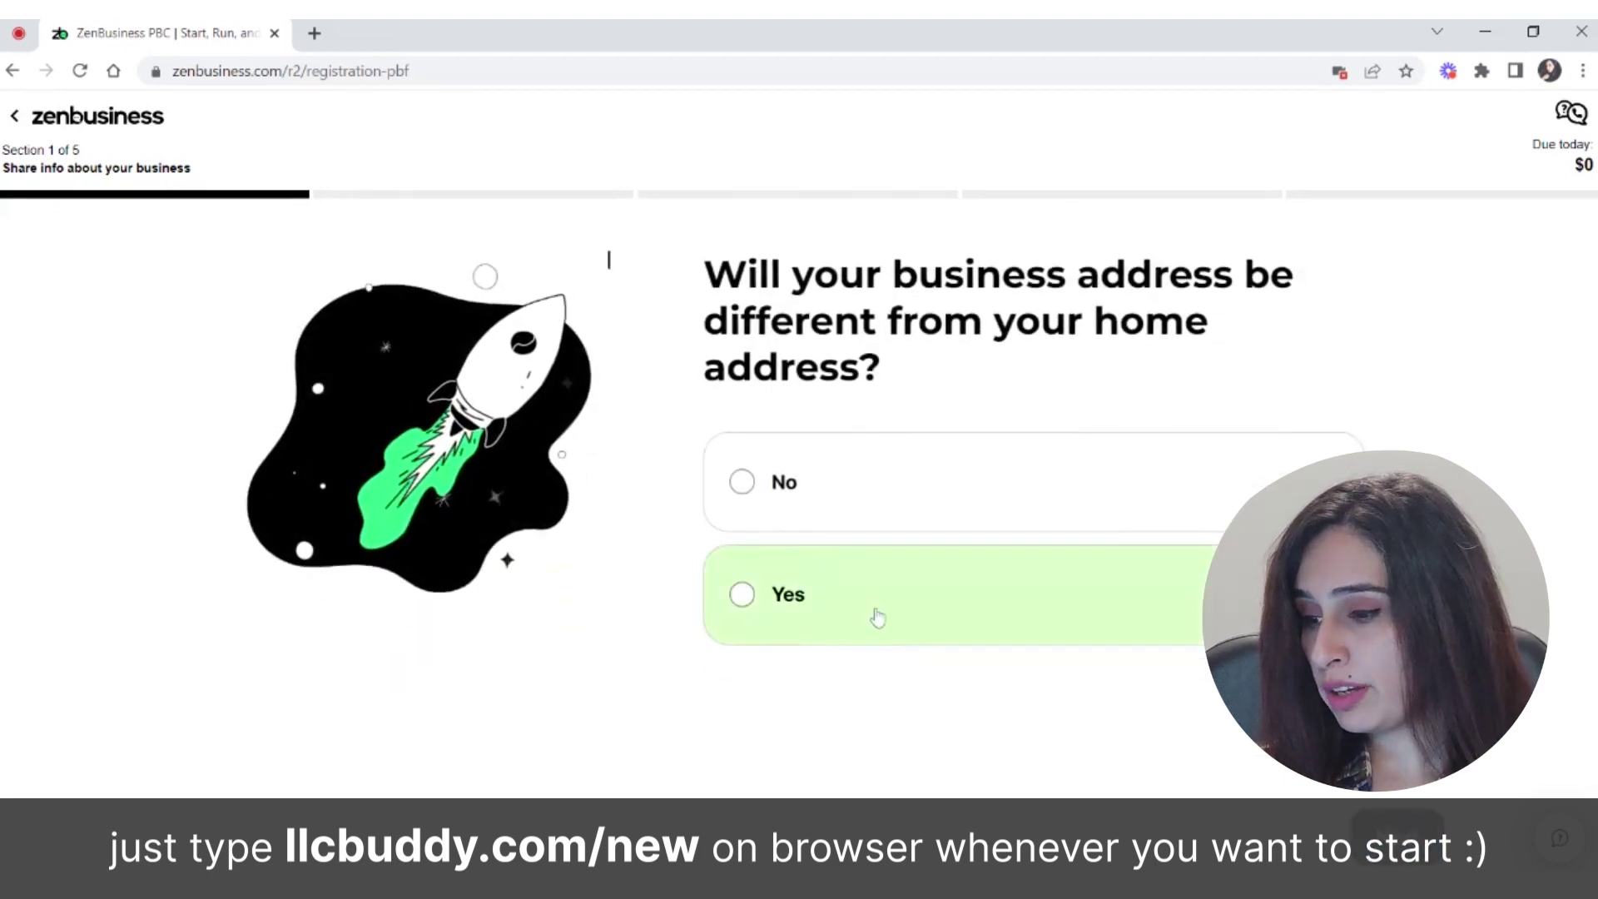
Answer Yes to a business address different from home and set the business stage to Already making money.
{"action": "left_click", "coordinate": [816, 610]}
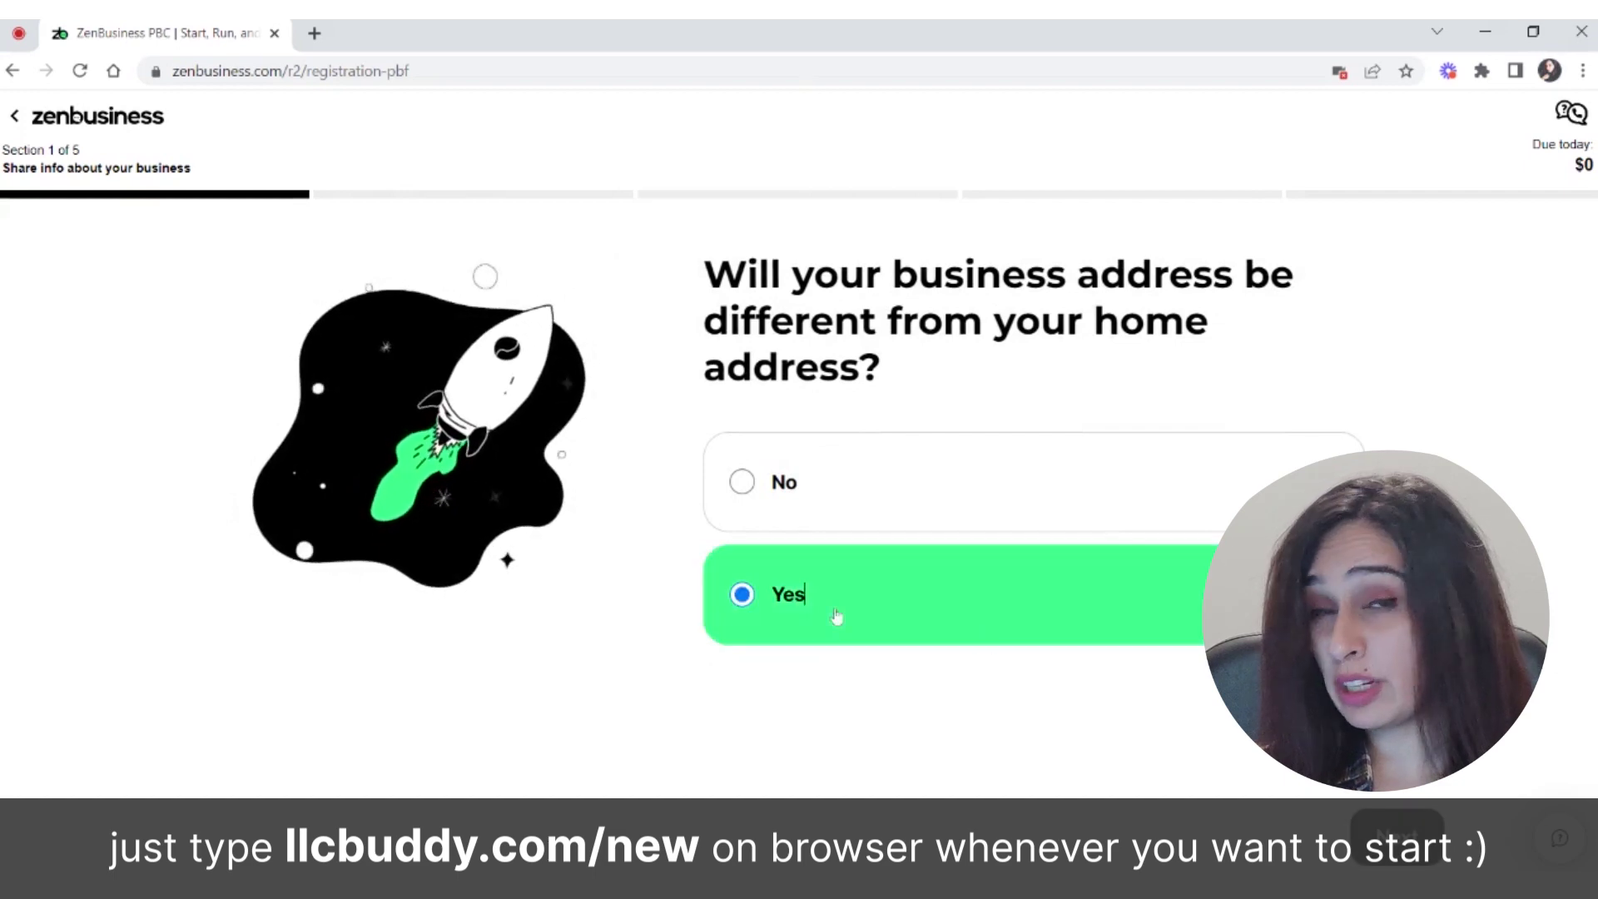
{"action": "left_click", "coordinate": [1396, 837]}
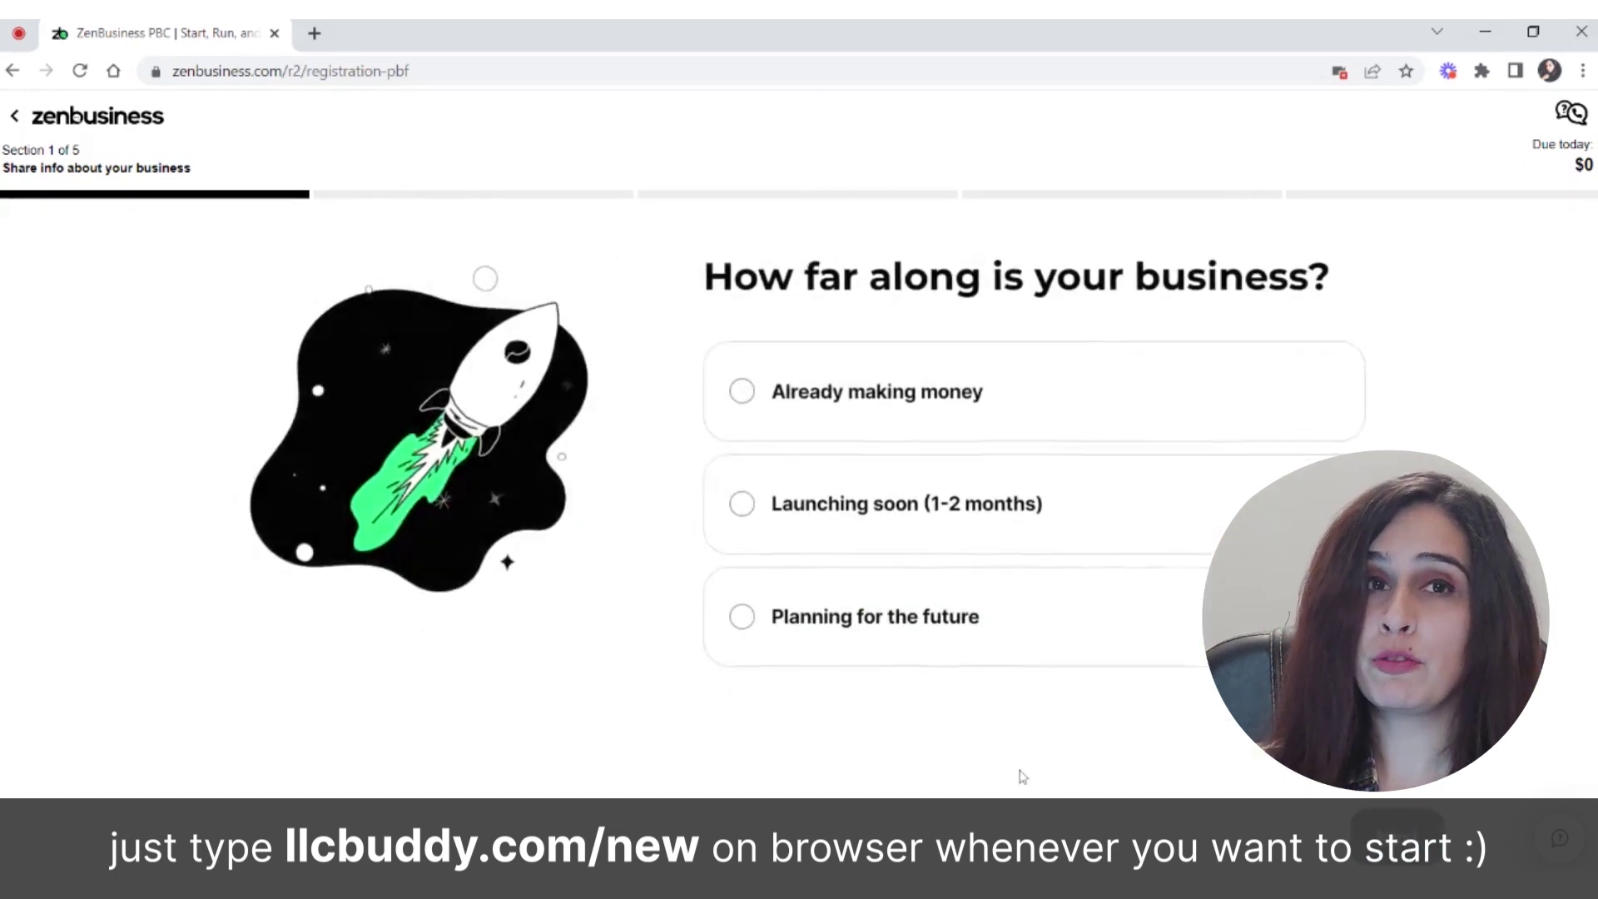
{"action": "left_click", "coordinate": [857, 407]}
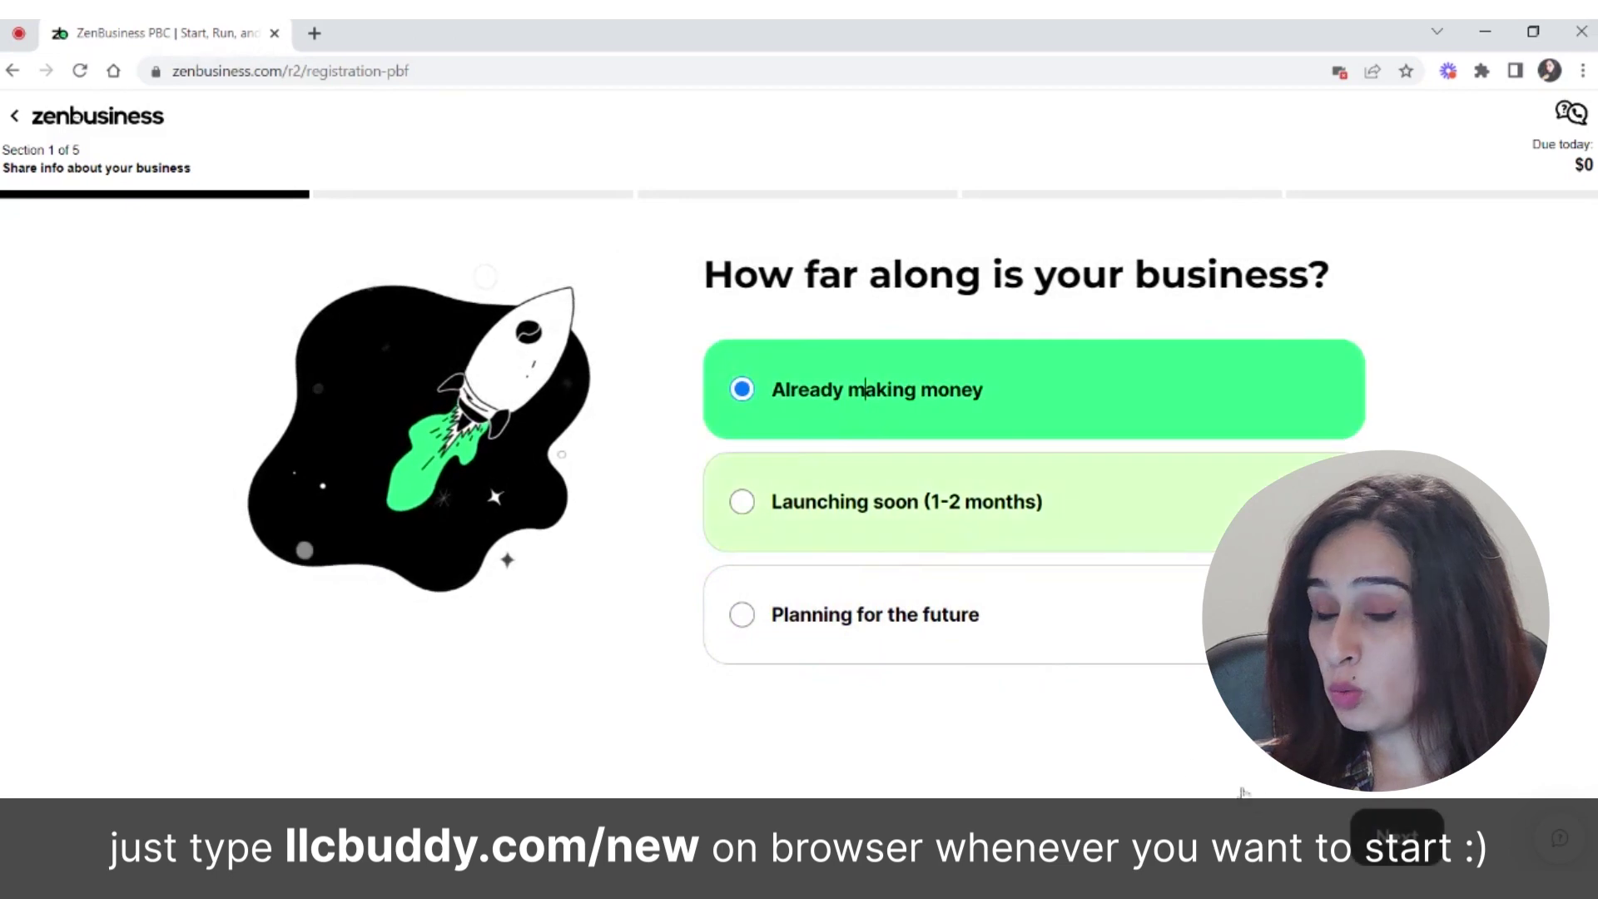
{"action": "left_click", "coordinate": [1396, 837]}
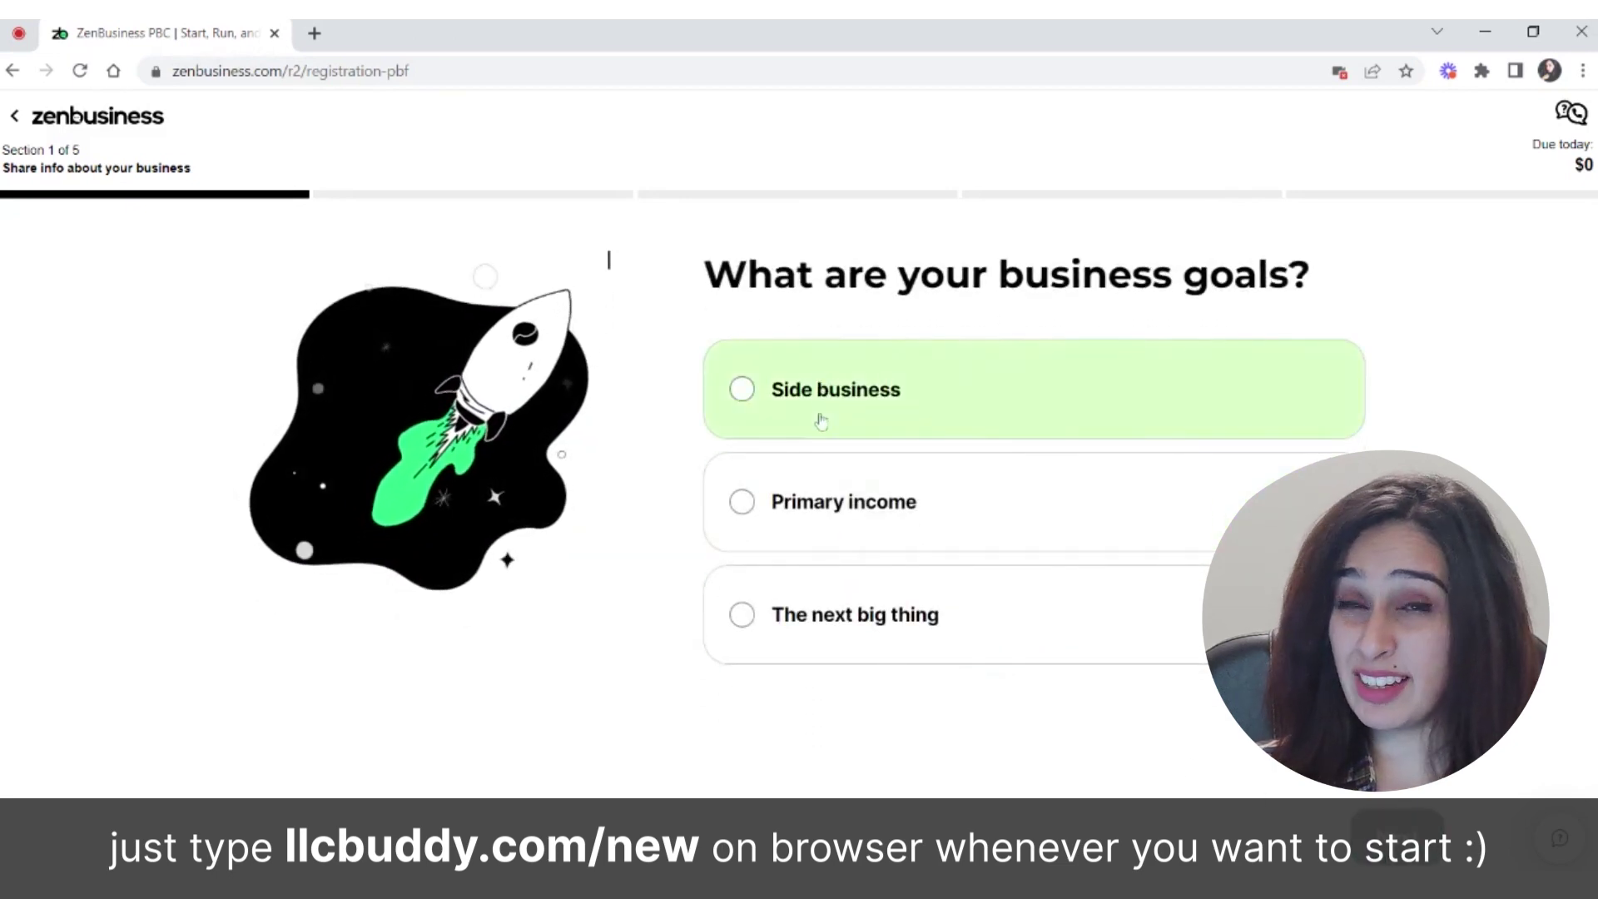
Set the business goal to Primary income and answer the question about saving progress.
{"action": "left_click", "coordinate": [825, 498]}
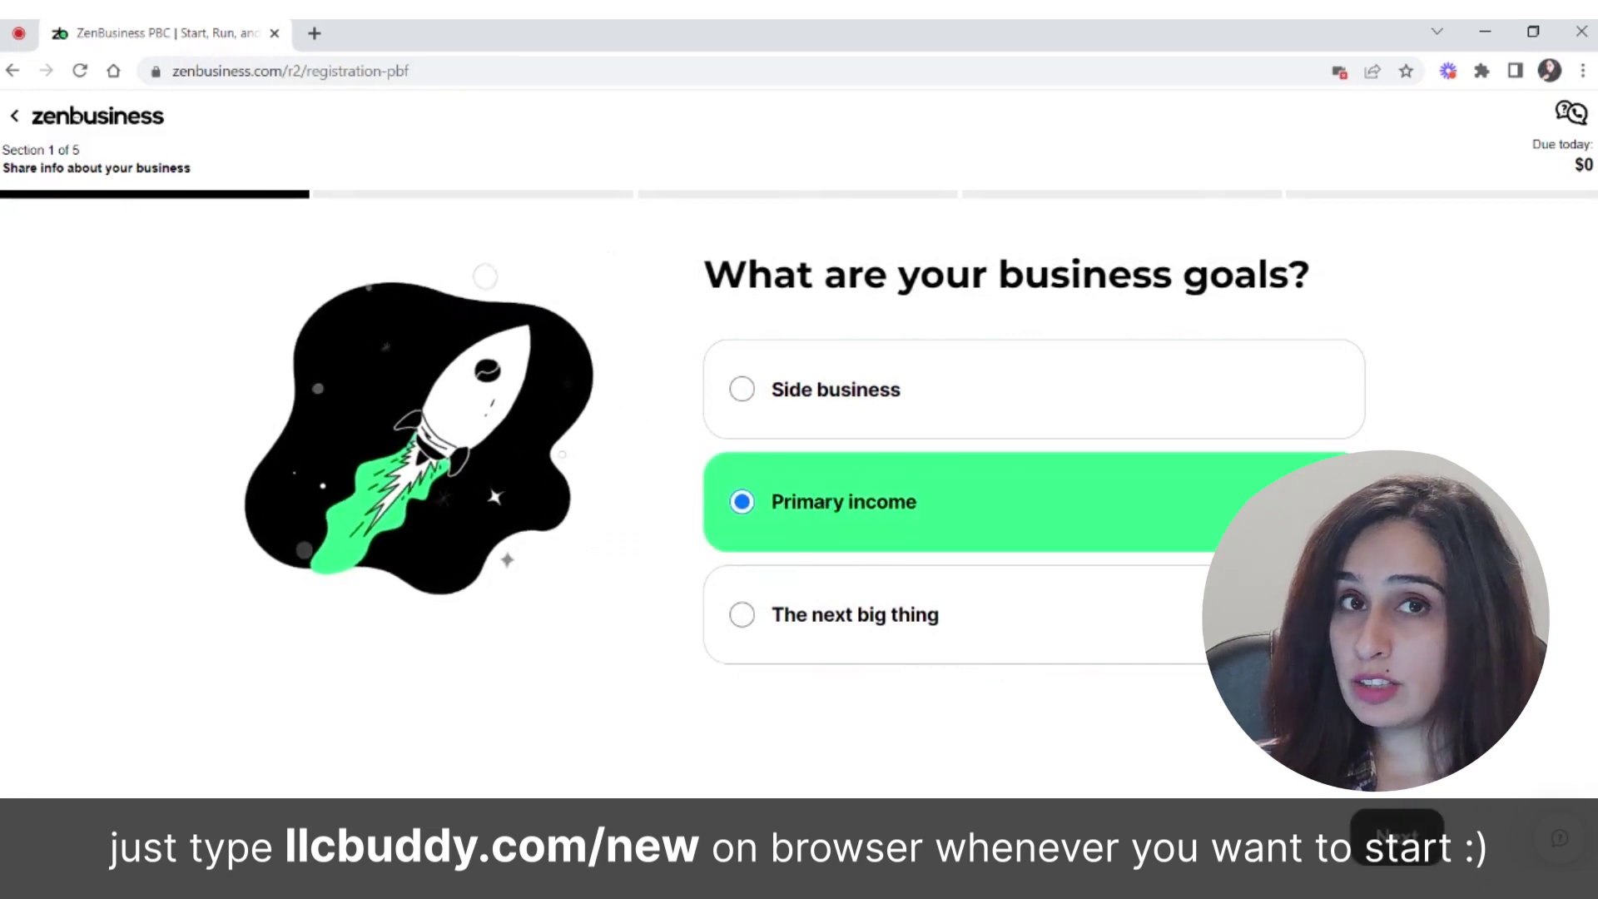
{"action": "left_click", "coordinate": [1396, 857]}
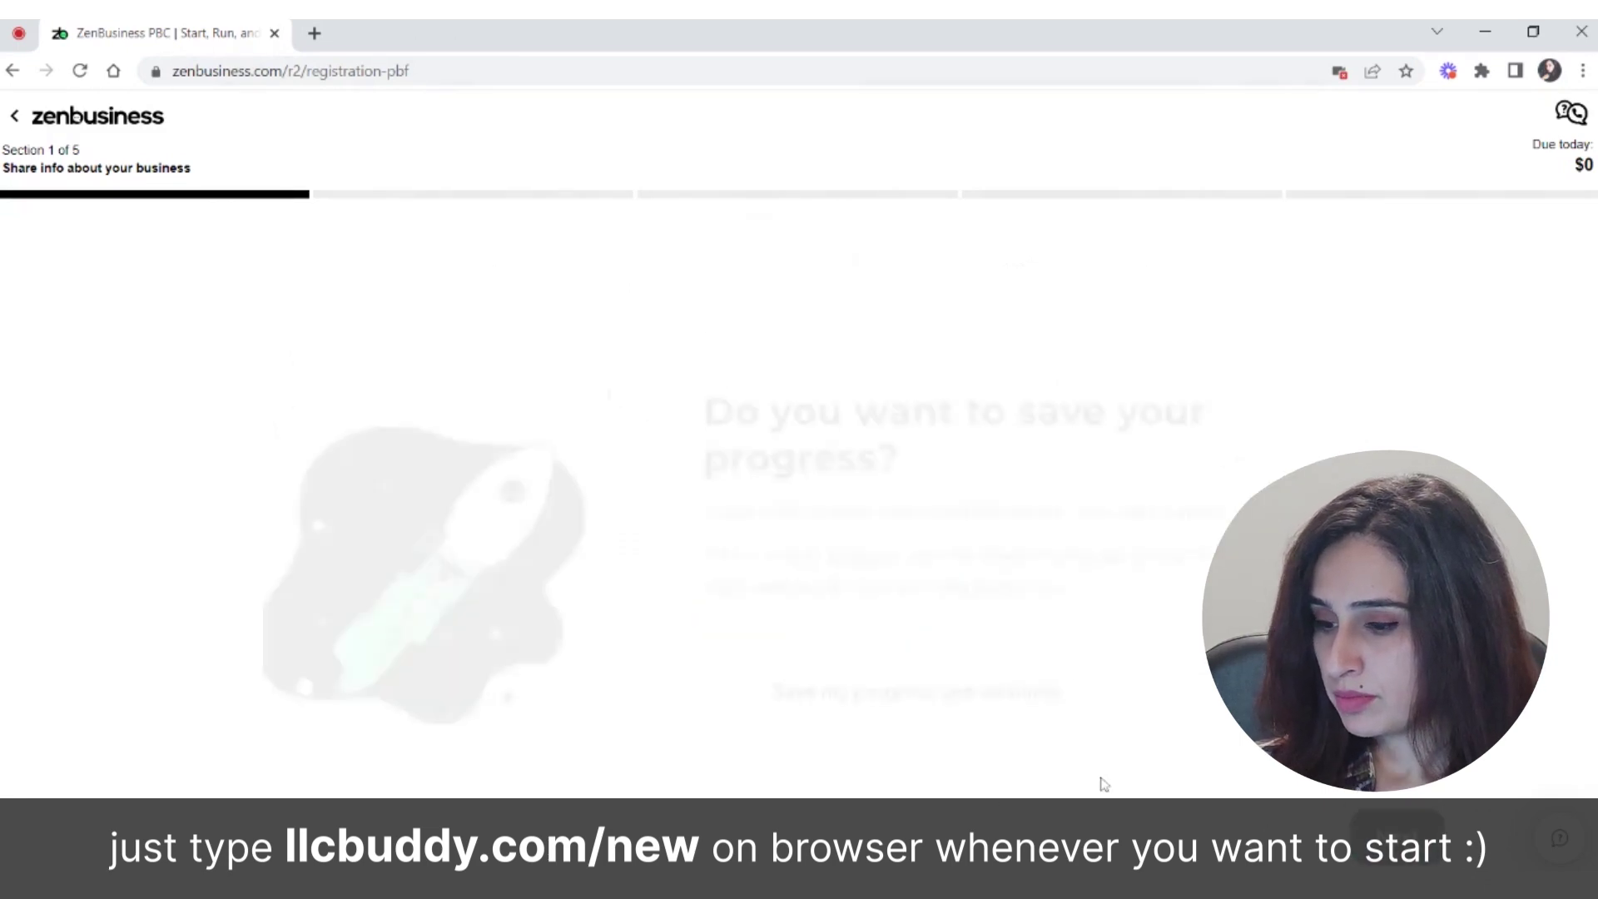
{"action": "left_click", "coordinate": [992, 707]}
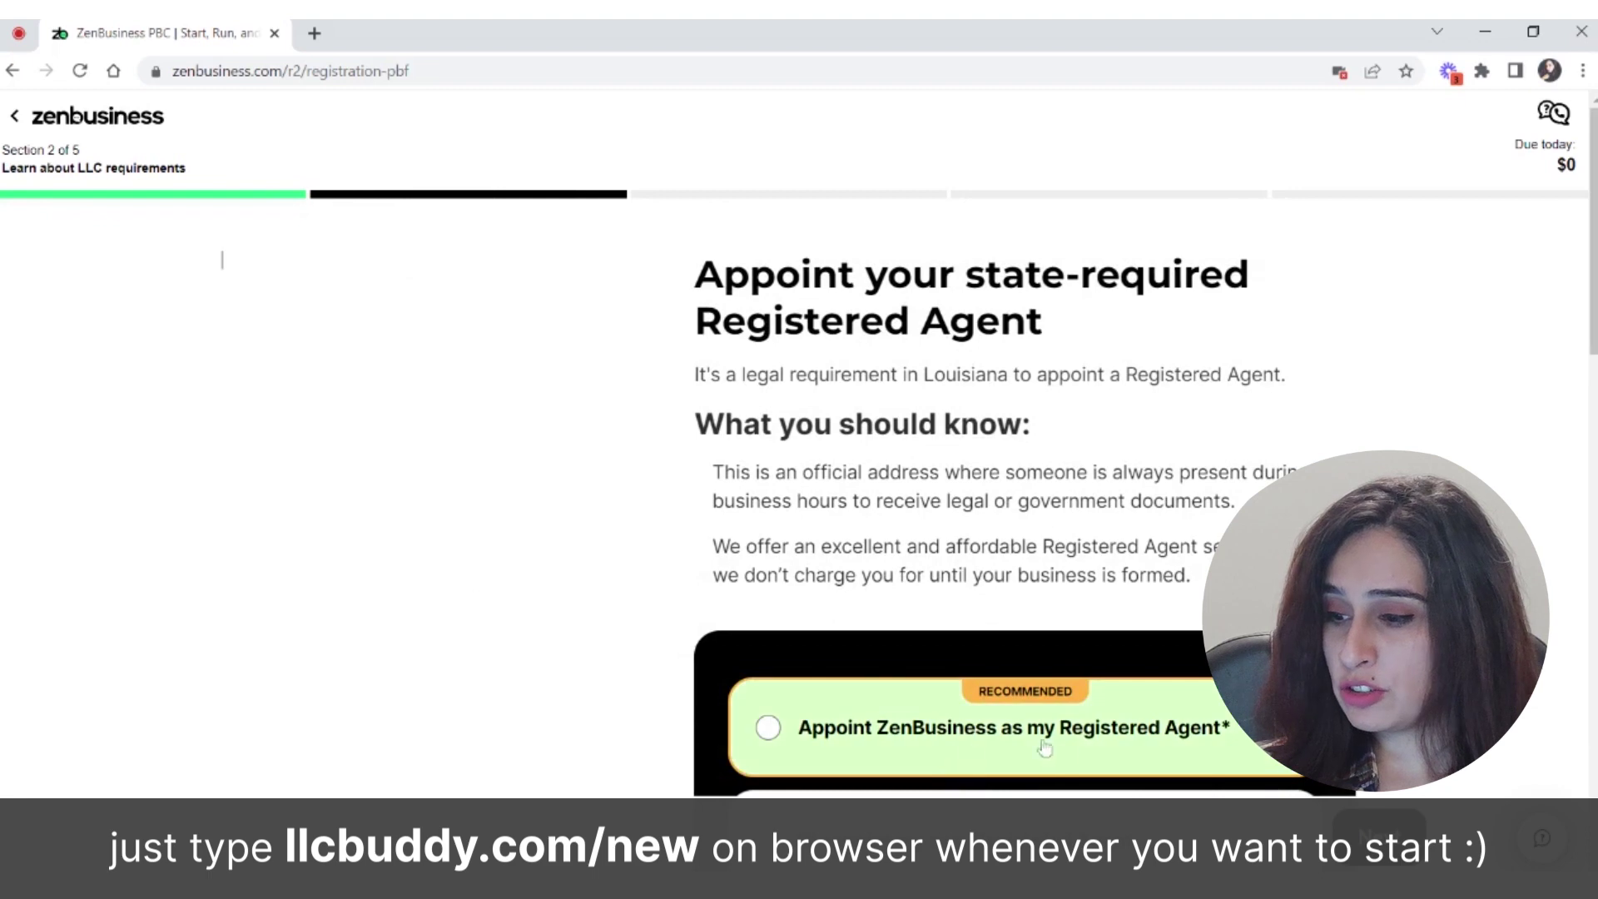
Appoint ZenBusiness as the Registered Agent and choose the EIN & Business Documents bundle.
{"action": "left_click", "coordinate": [769, 729]}
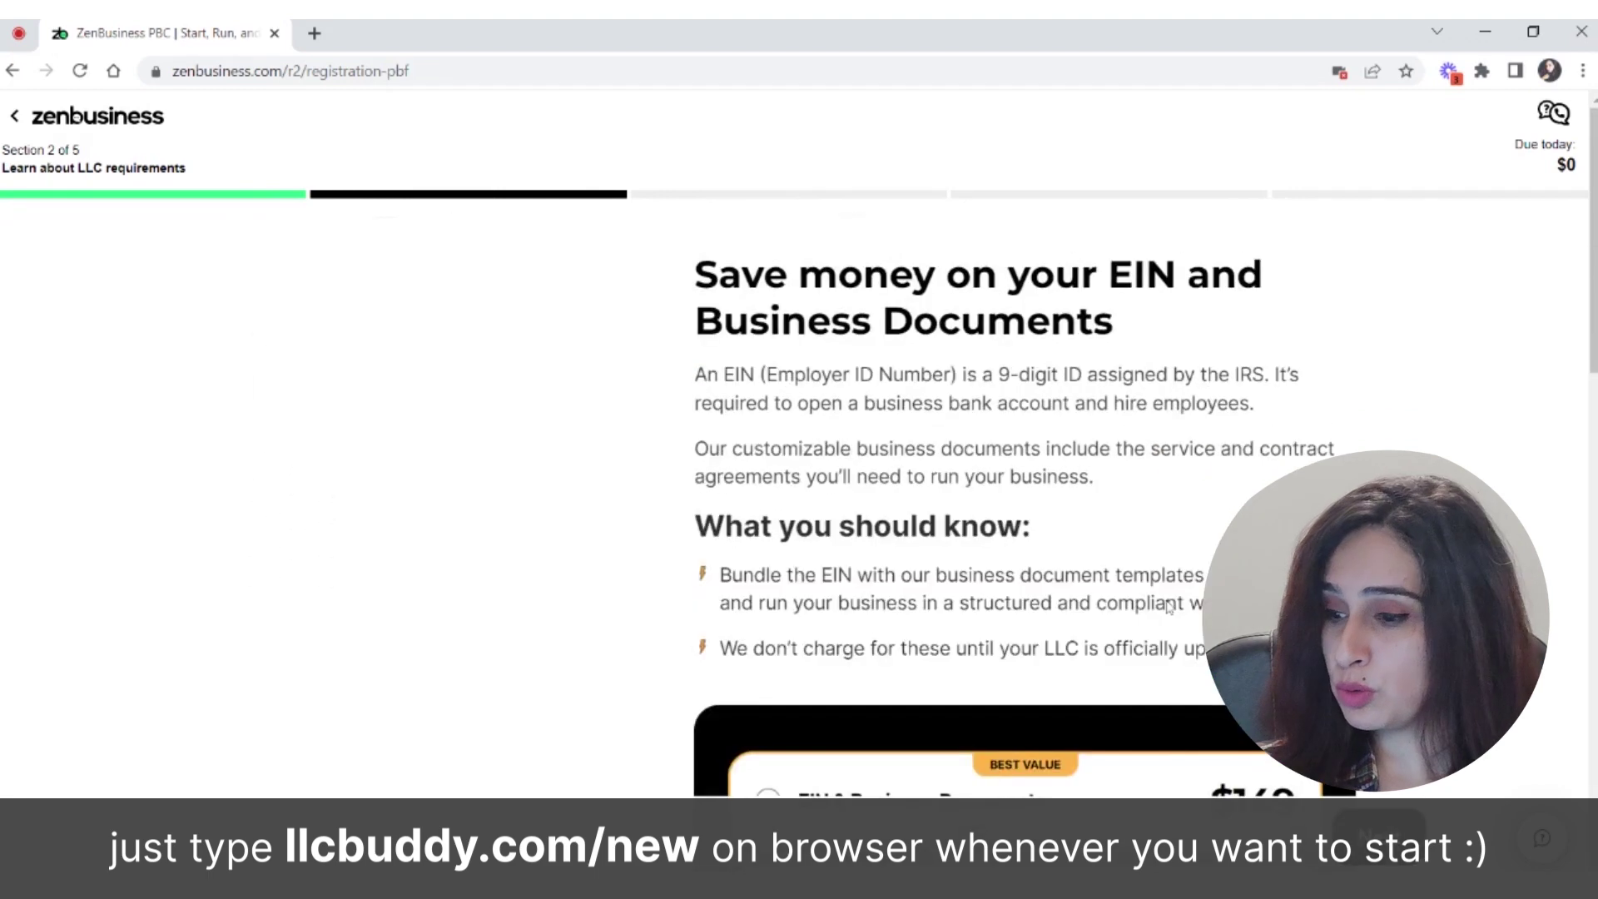
{"action": "scroll", "coordinate": [916, 499], "scroll_direction": "down", "scroll_amount": 3}
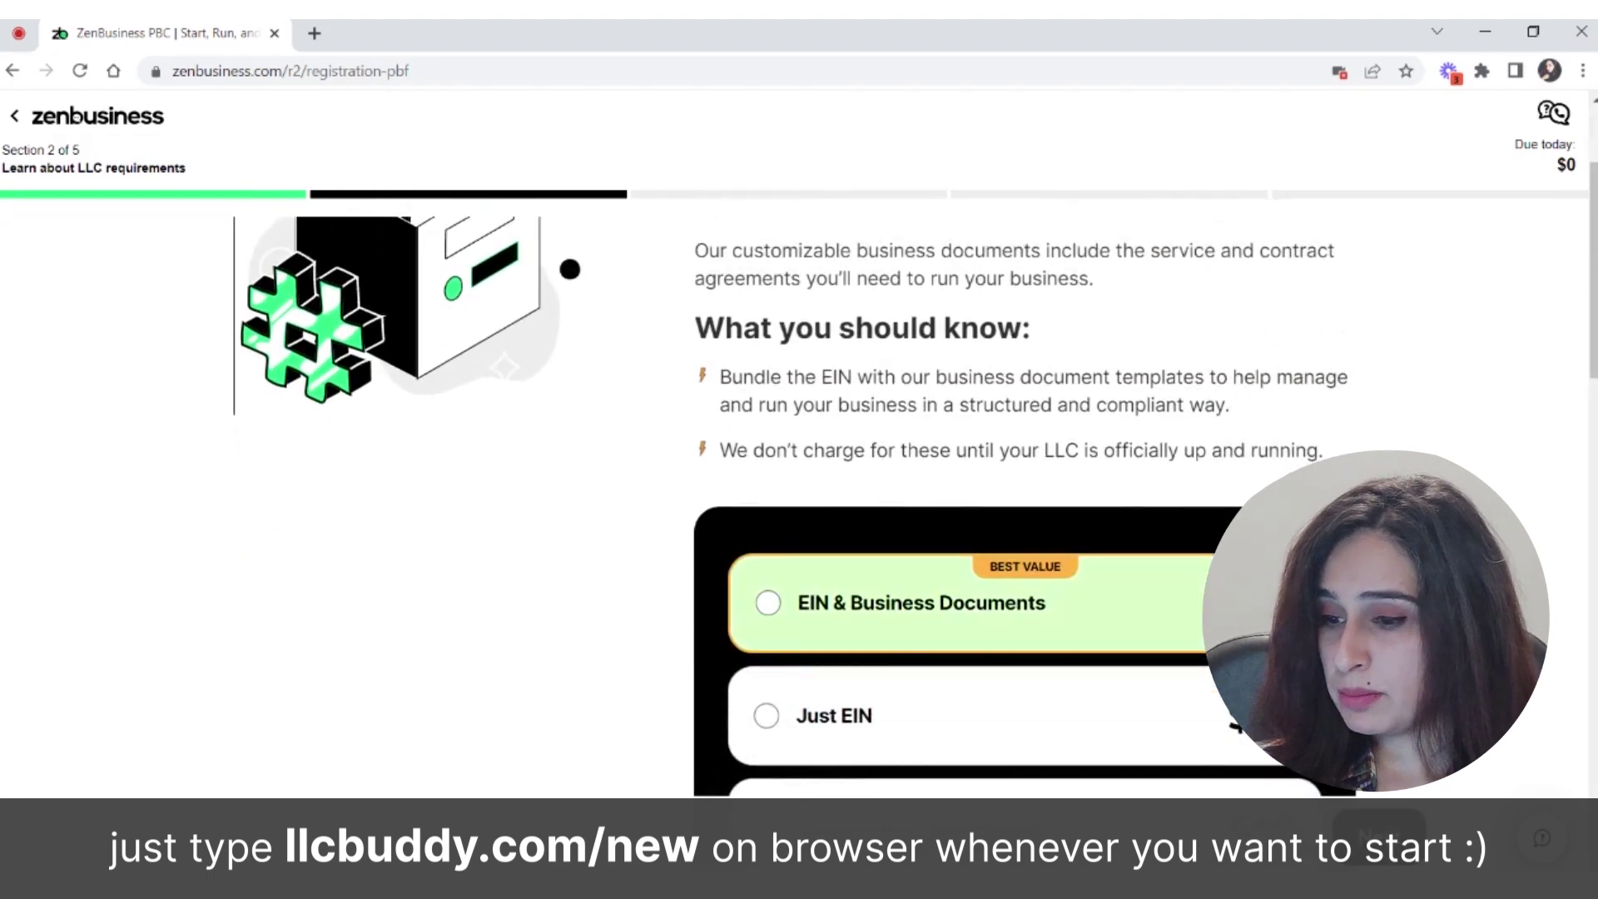
{"action": "scroll", "coordinate": [885, 583], "scroll_direction": "down", "scroll_amount": 1}
{"action": "left_click", "coordinate": [885, 583]}
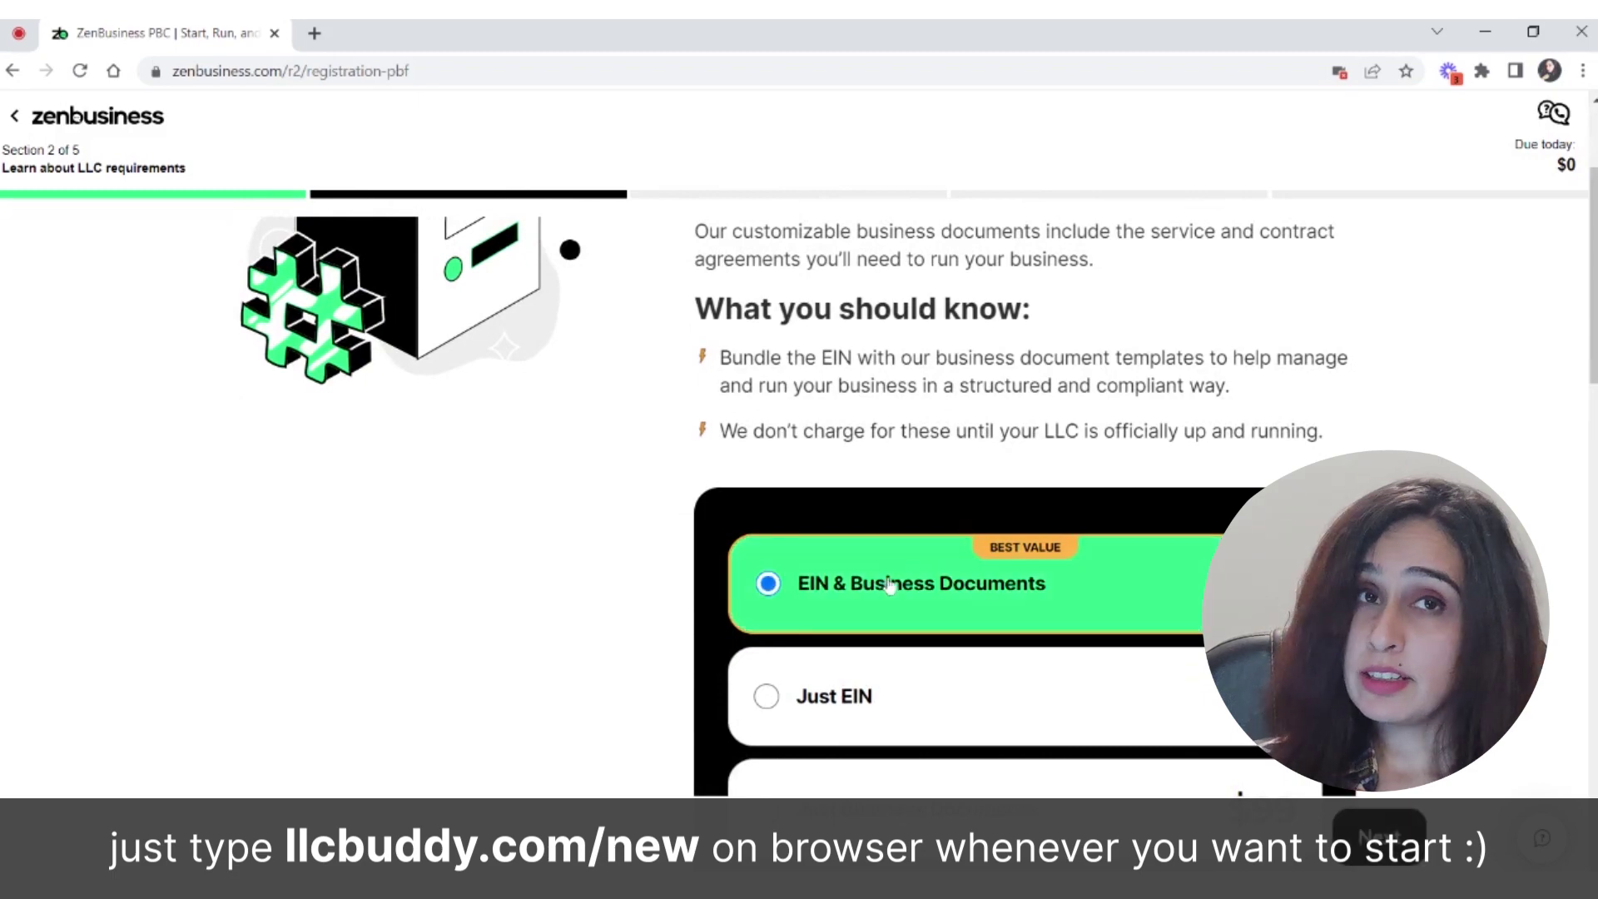
{"action": "scroll", "coordinate": [916, 499], "scroll_direction": "down", "scroll_amount": 3}
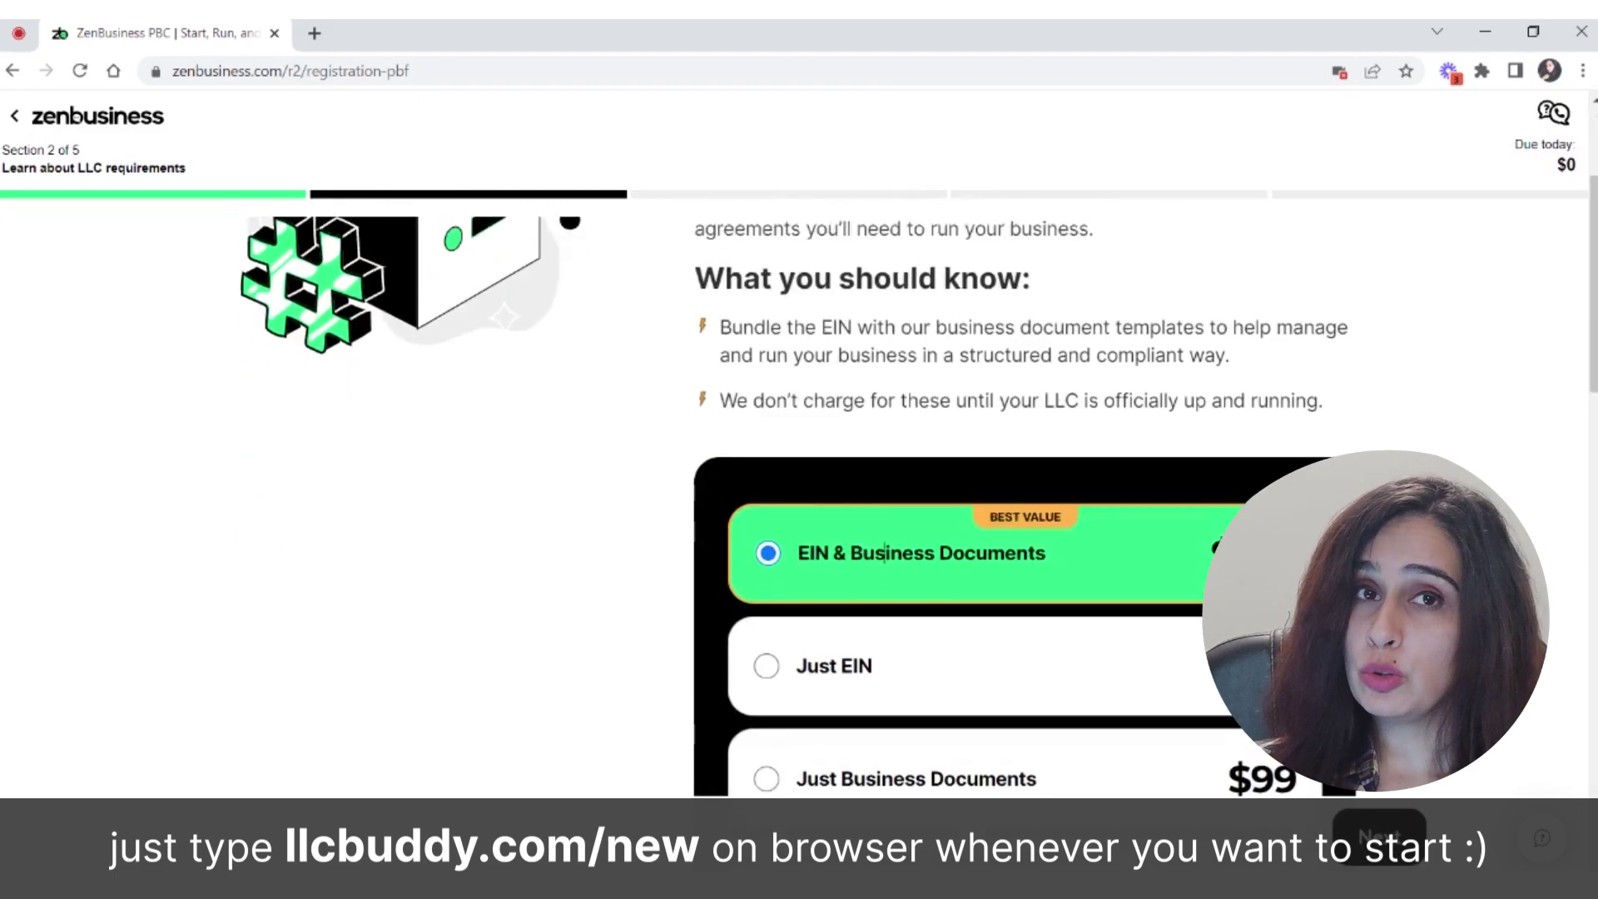
{"action": "scroll", "coordinate": [915, 499], "scroll_direction": "up", "scroll_amount": 2}
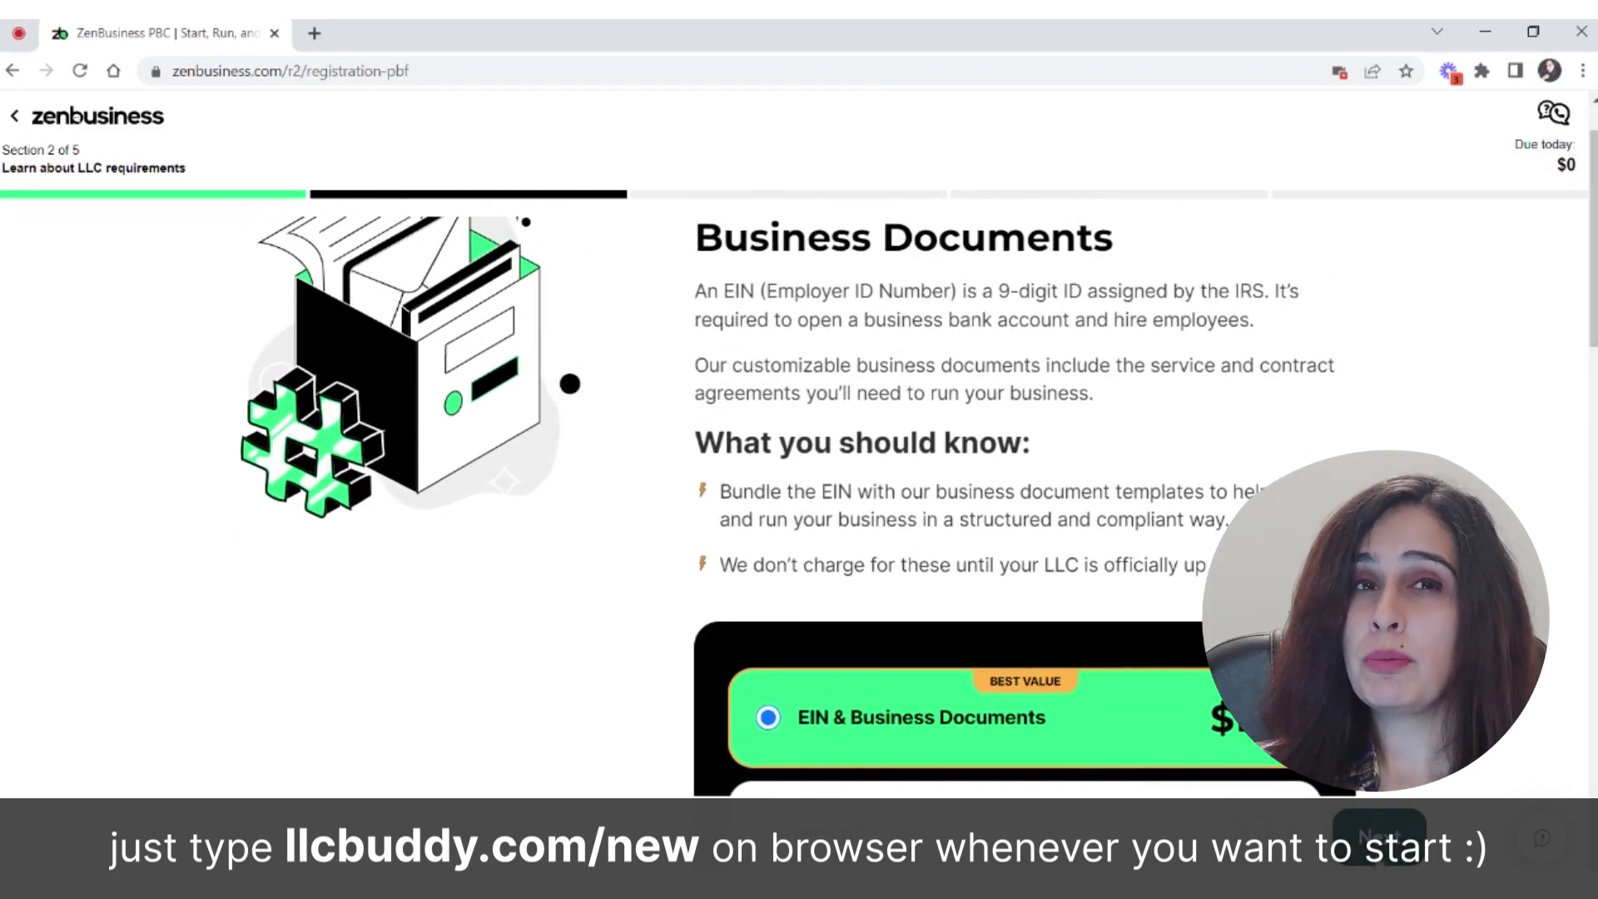
{"action": "left_click", "coordinate": [1380, 837]}
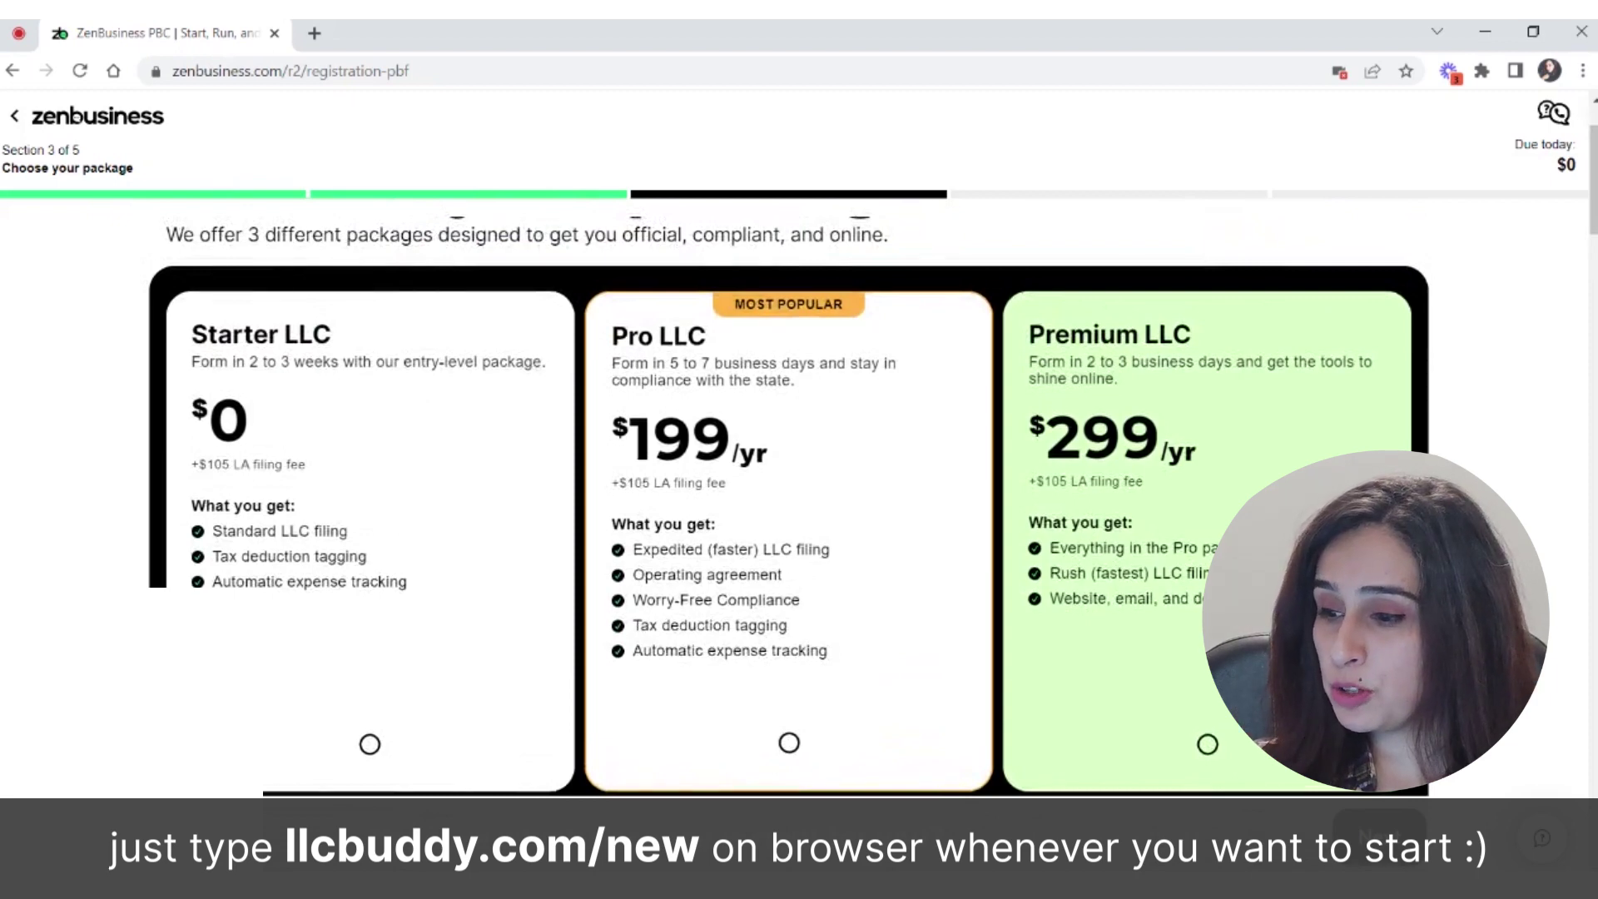
Choose the $0 Starter LLC package and decline the Money Pro bookkeeping offer.
{"action": "left_click", "coordinate": [422, 574]}
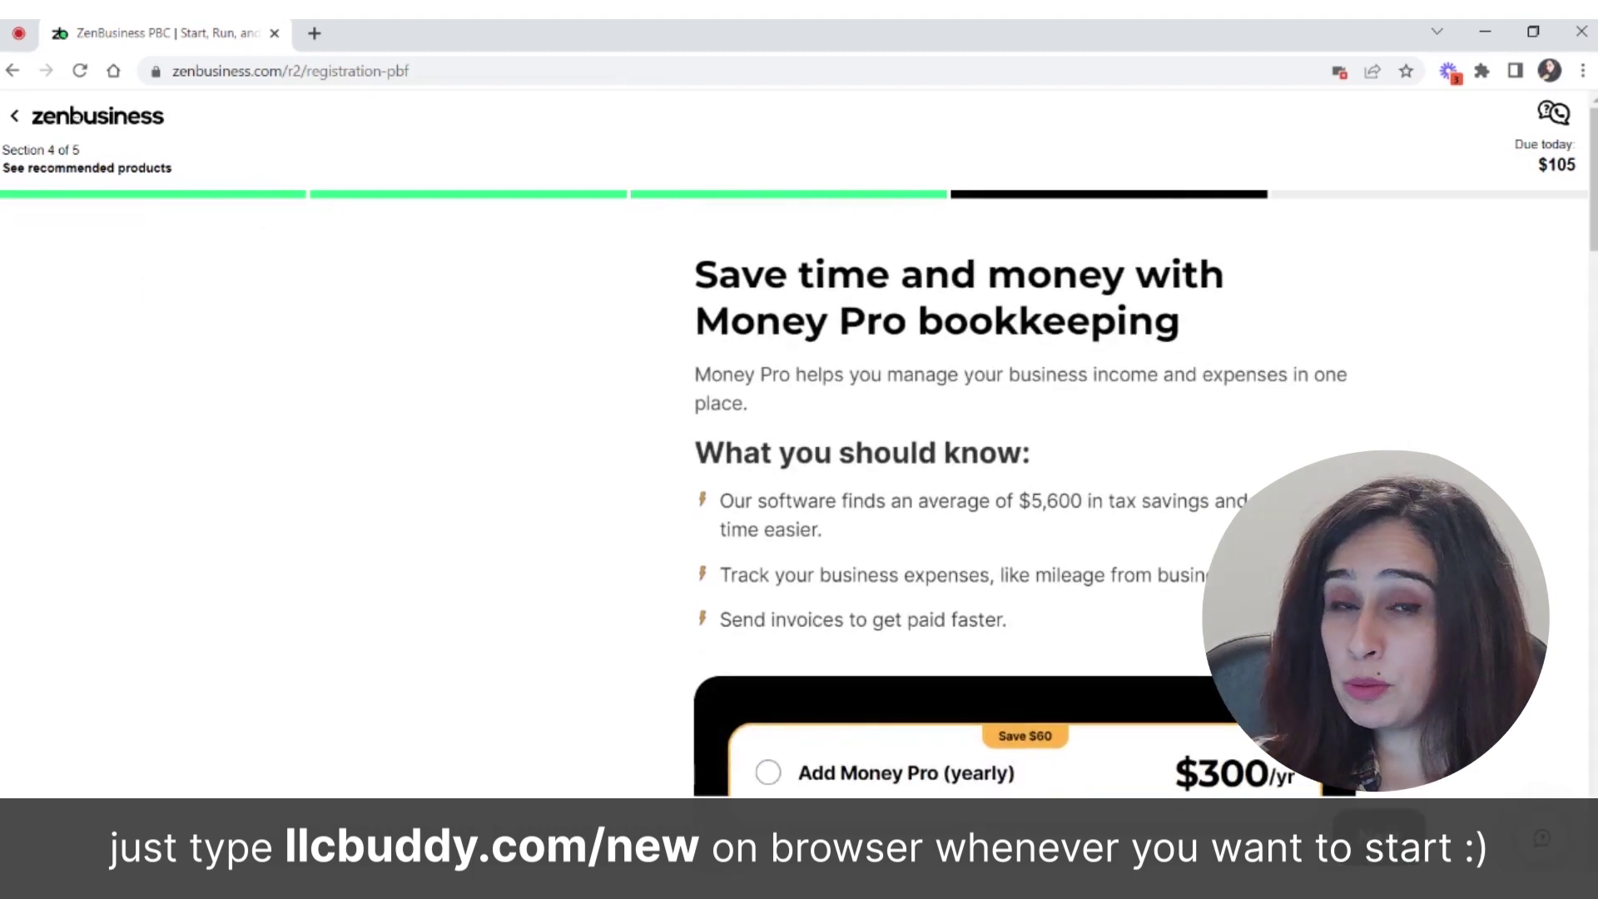
{"action": "scroll", "coordinate": [1024, 499], "scroll_direction": "down", "scroll_amount": 3}
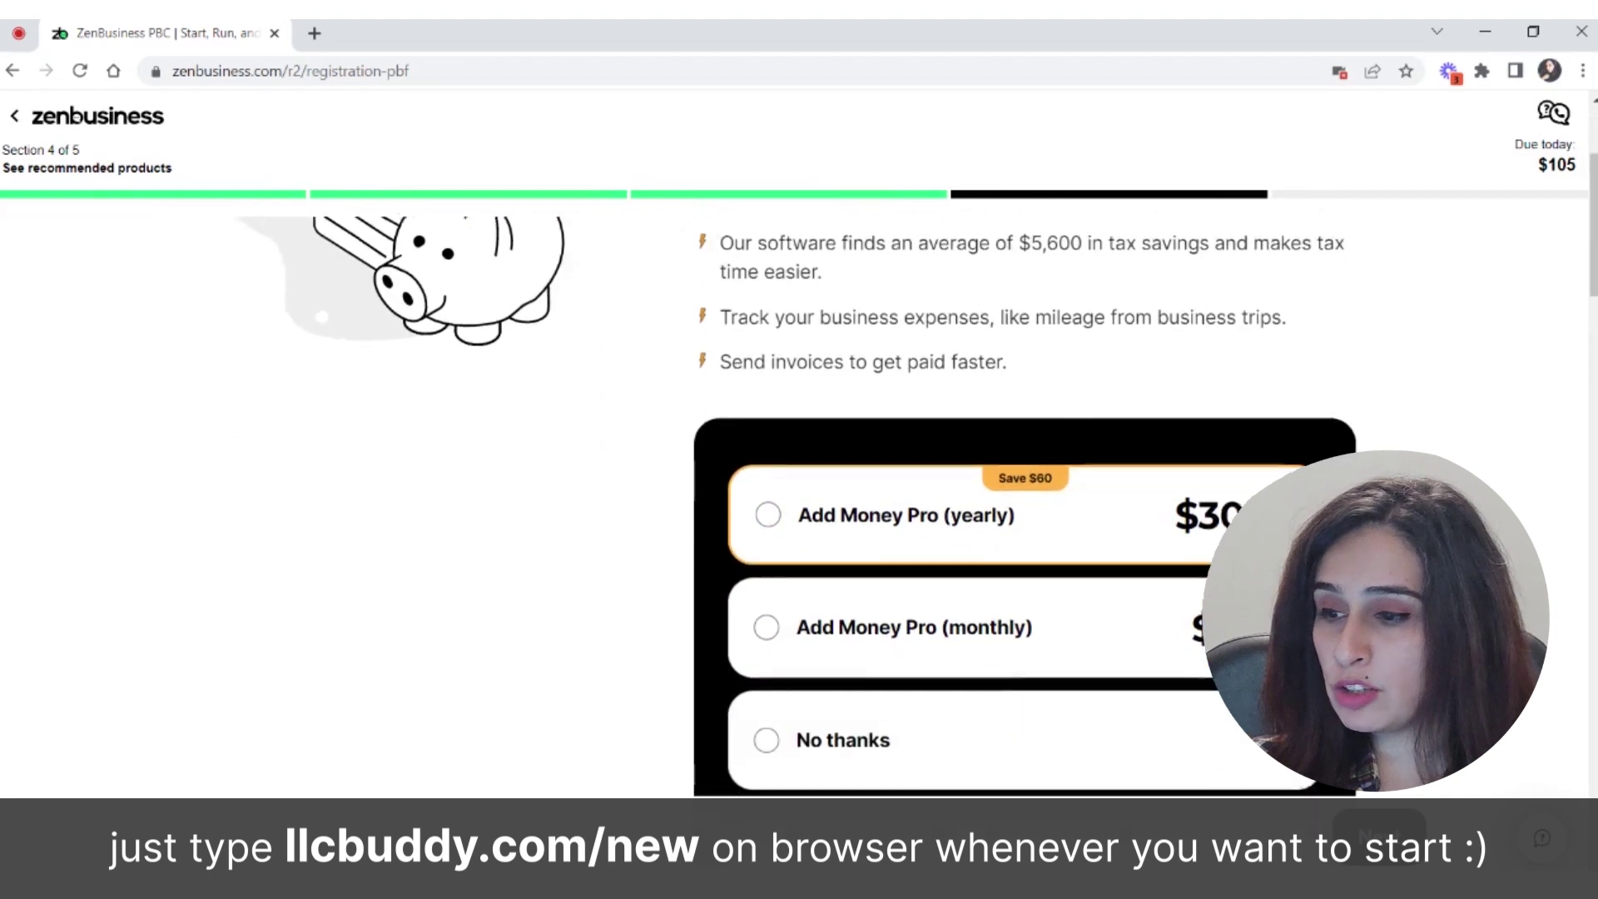
{"action": "left_click", "coordinate": [946, 731]}
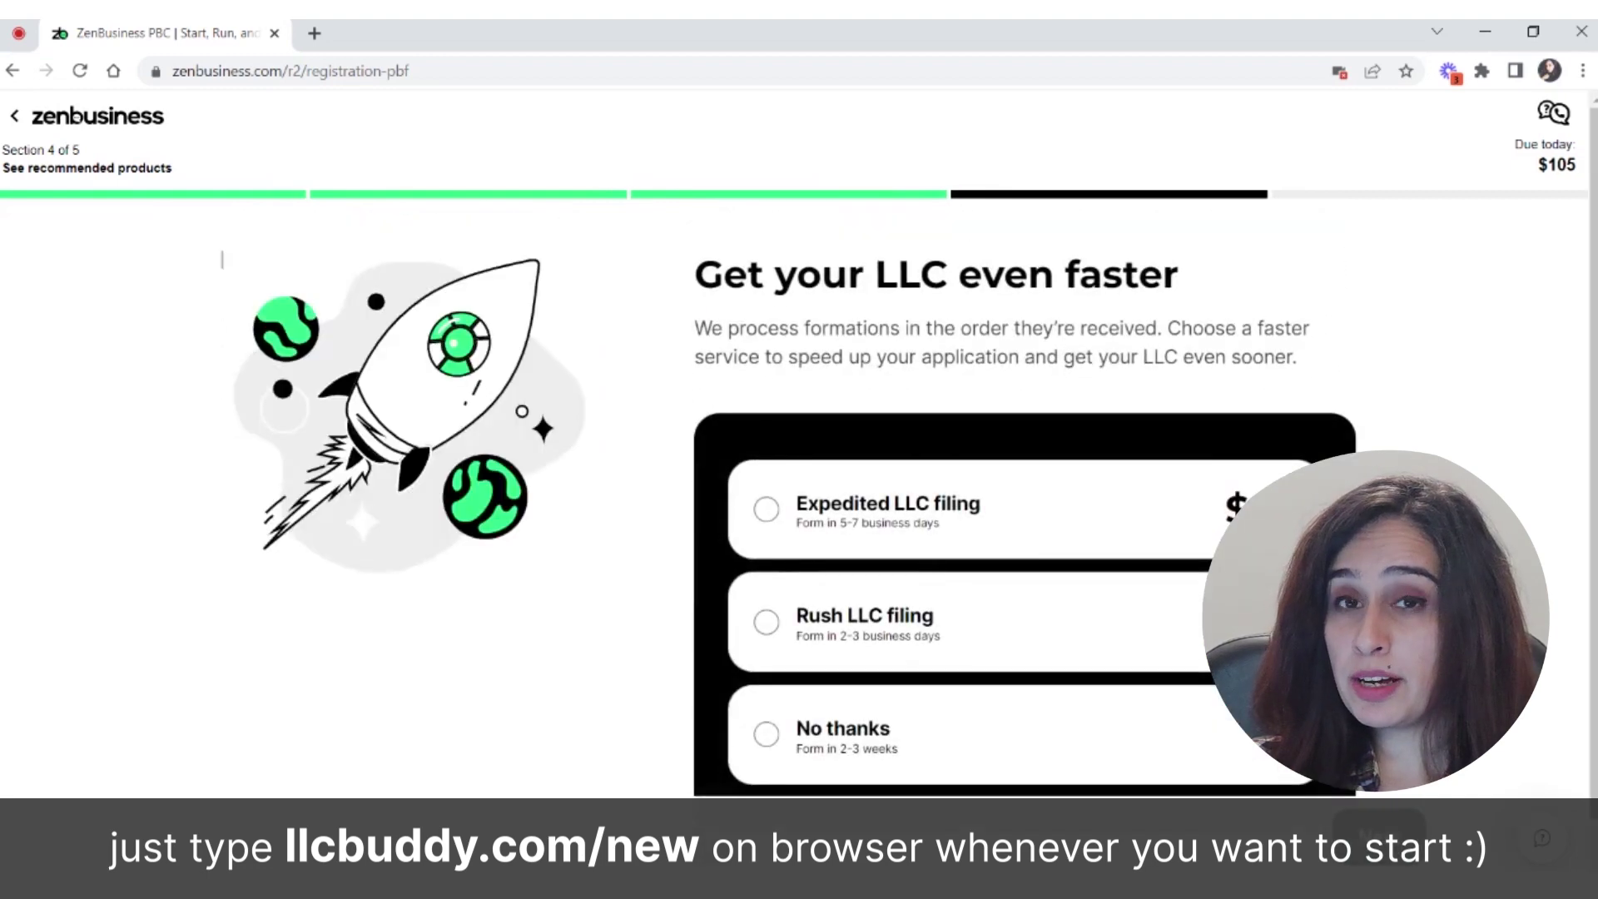
Decline both the faster LLC filing service and the website, domain and email tools.
{"action": "left_click", "coordinate": [965, 753]}
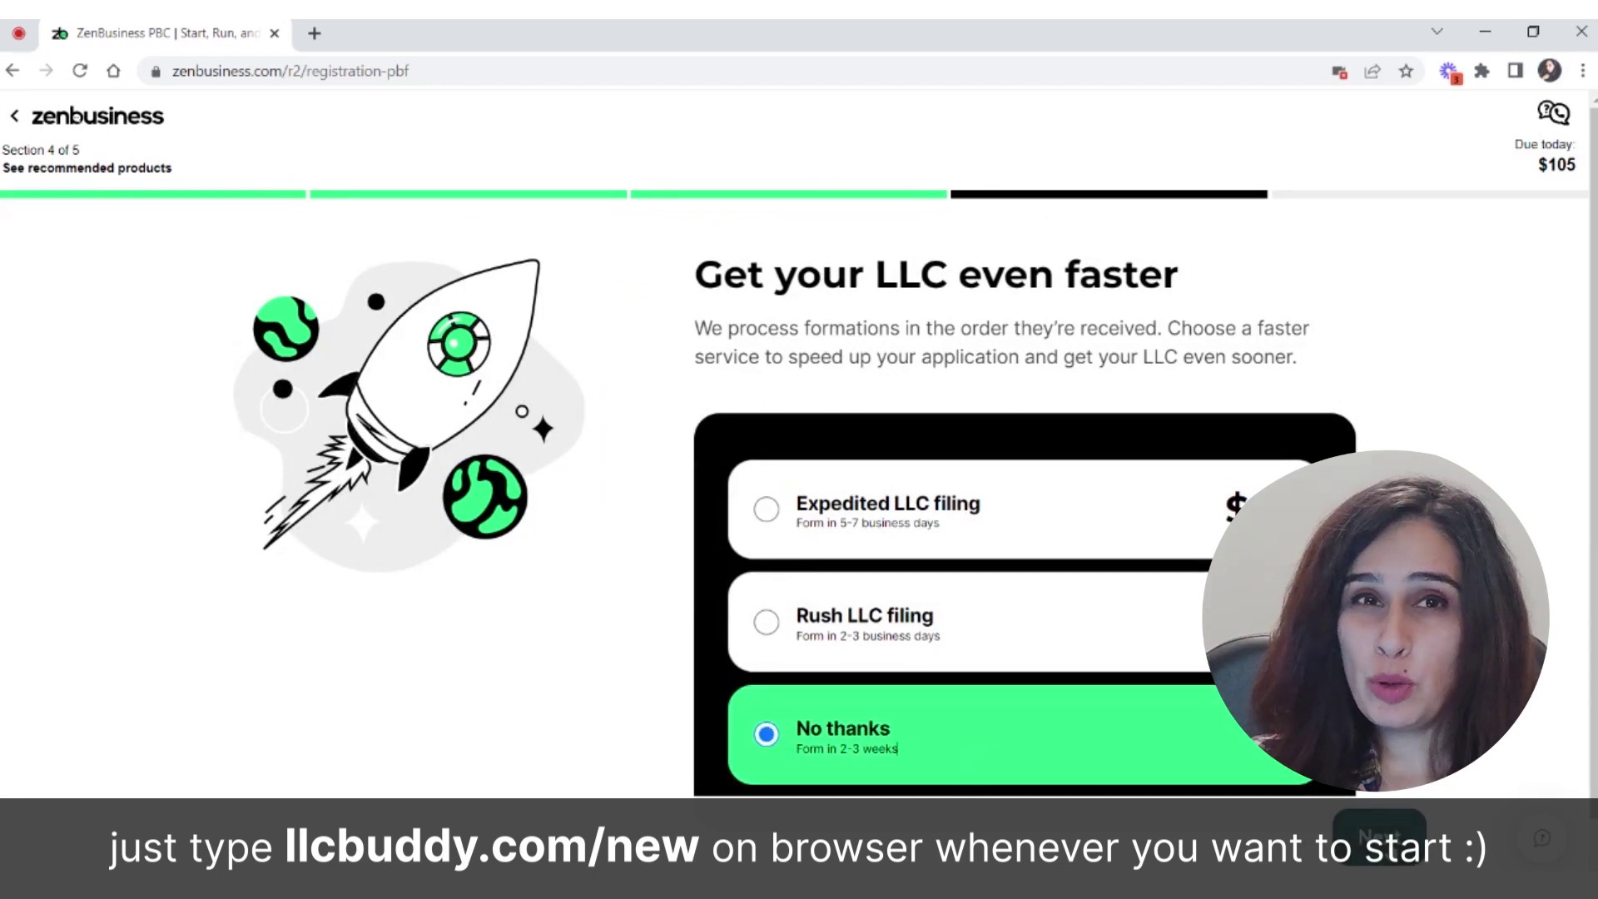
{"action": "left_click", "coordinate": [1380, 837]}
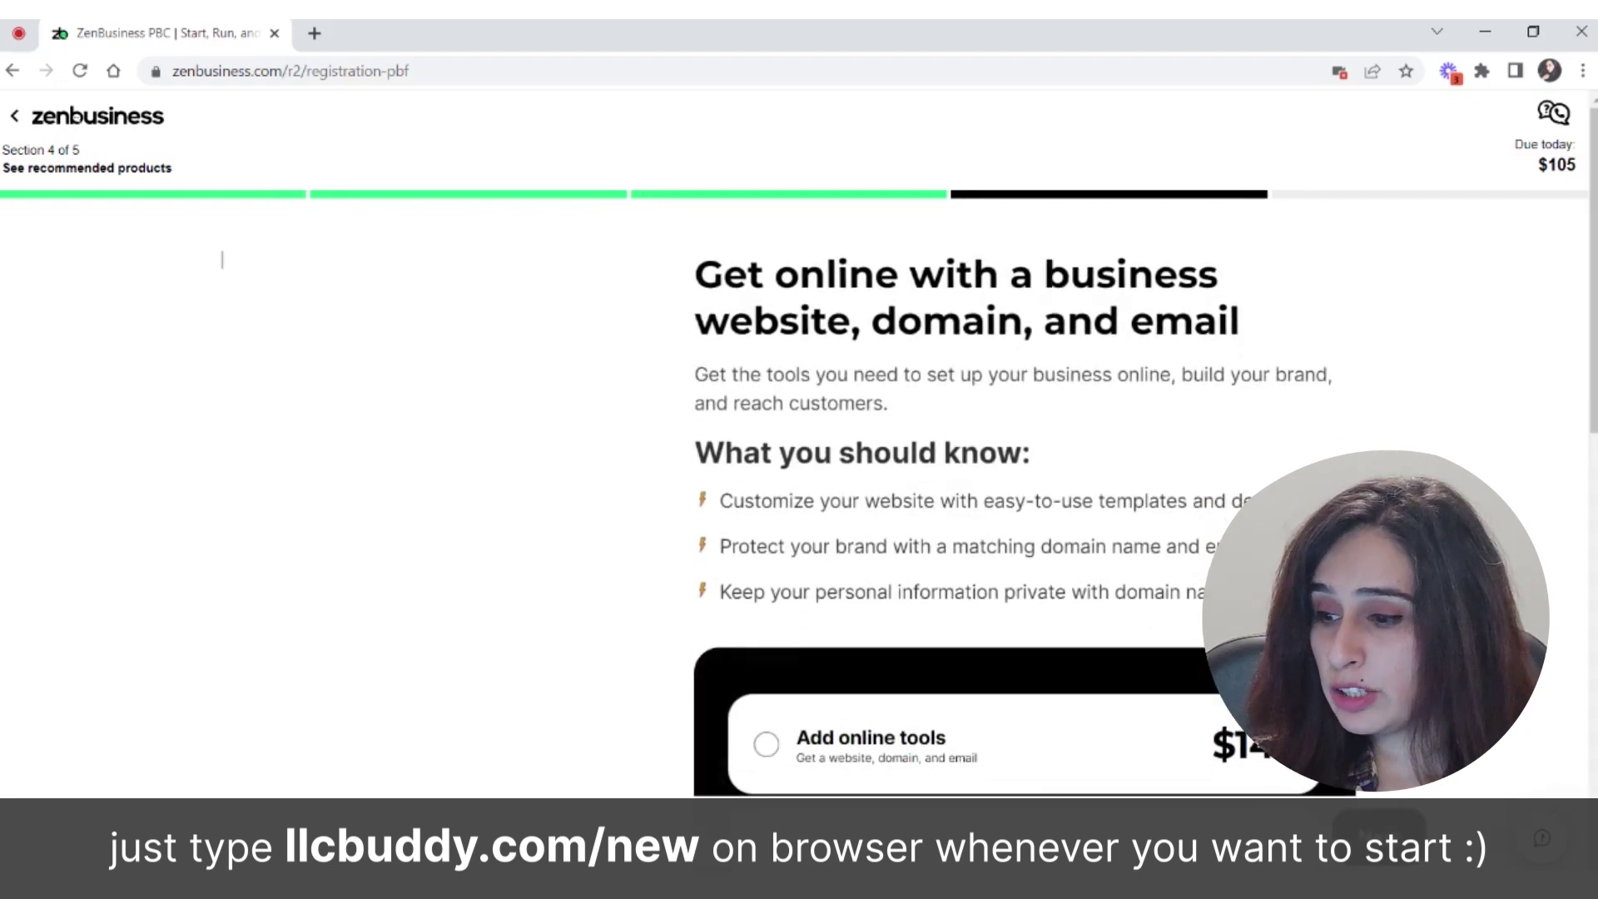
{"action": "scroll", "coordinate": [1101, 583], "scroll_direction": "down", "scroll_amount": 2}
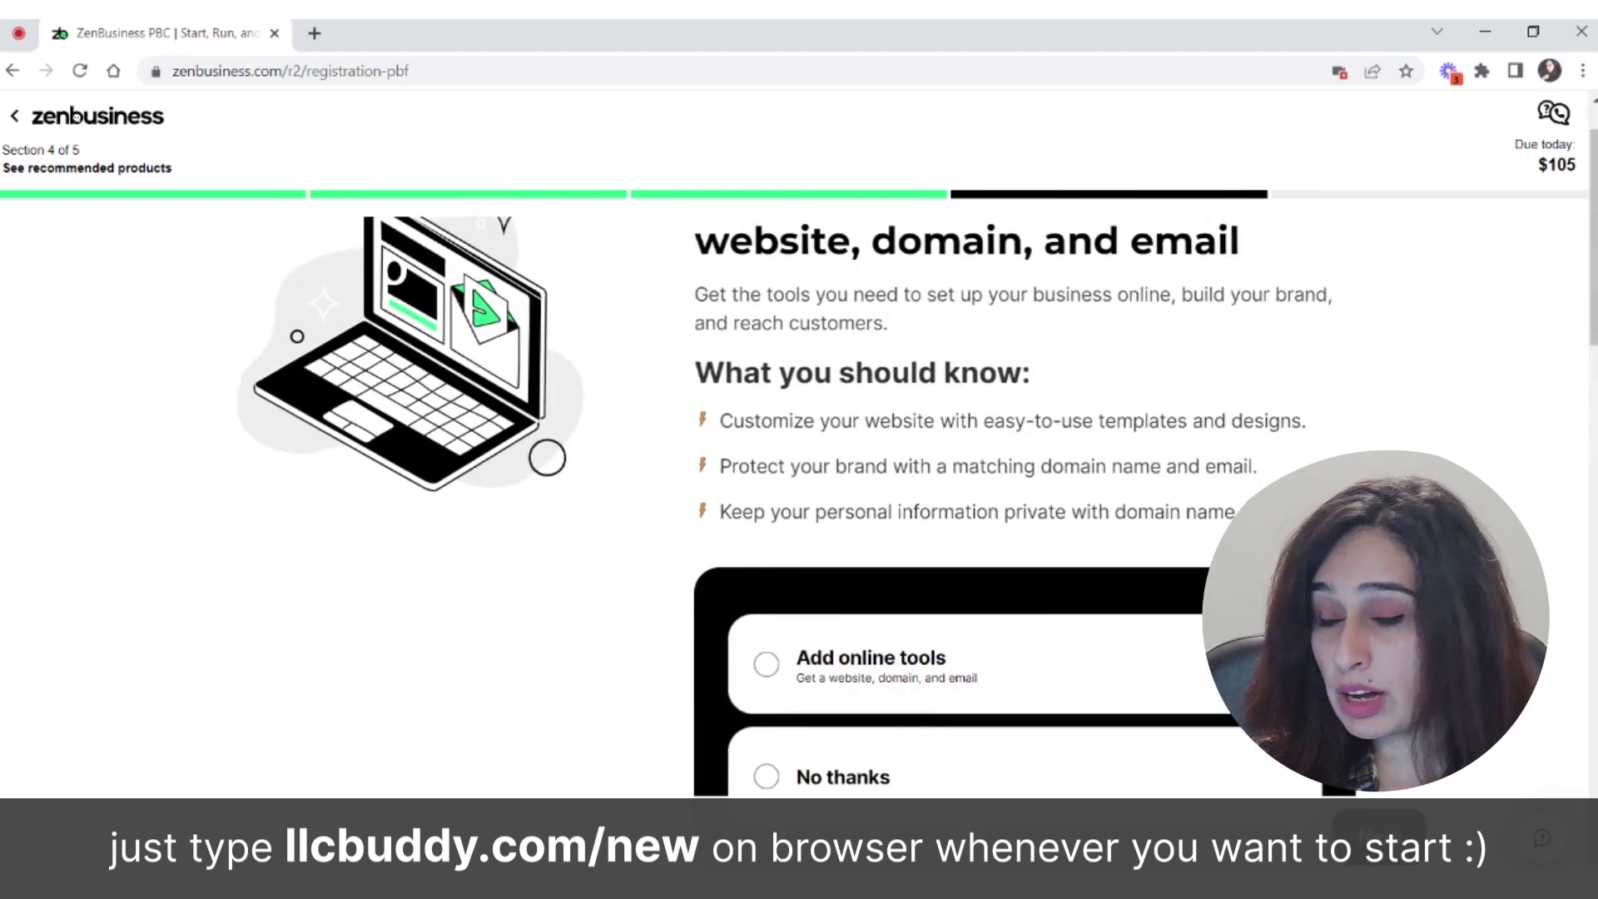
{"action": "left_click", "coordinate": [1102, 736]}
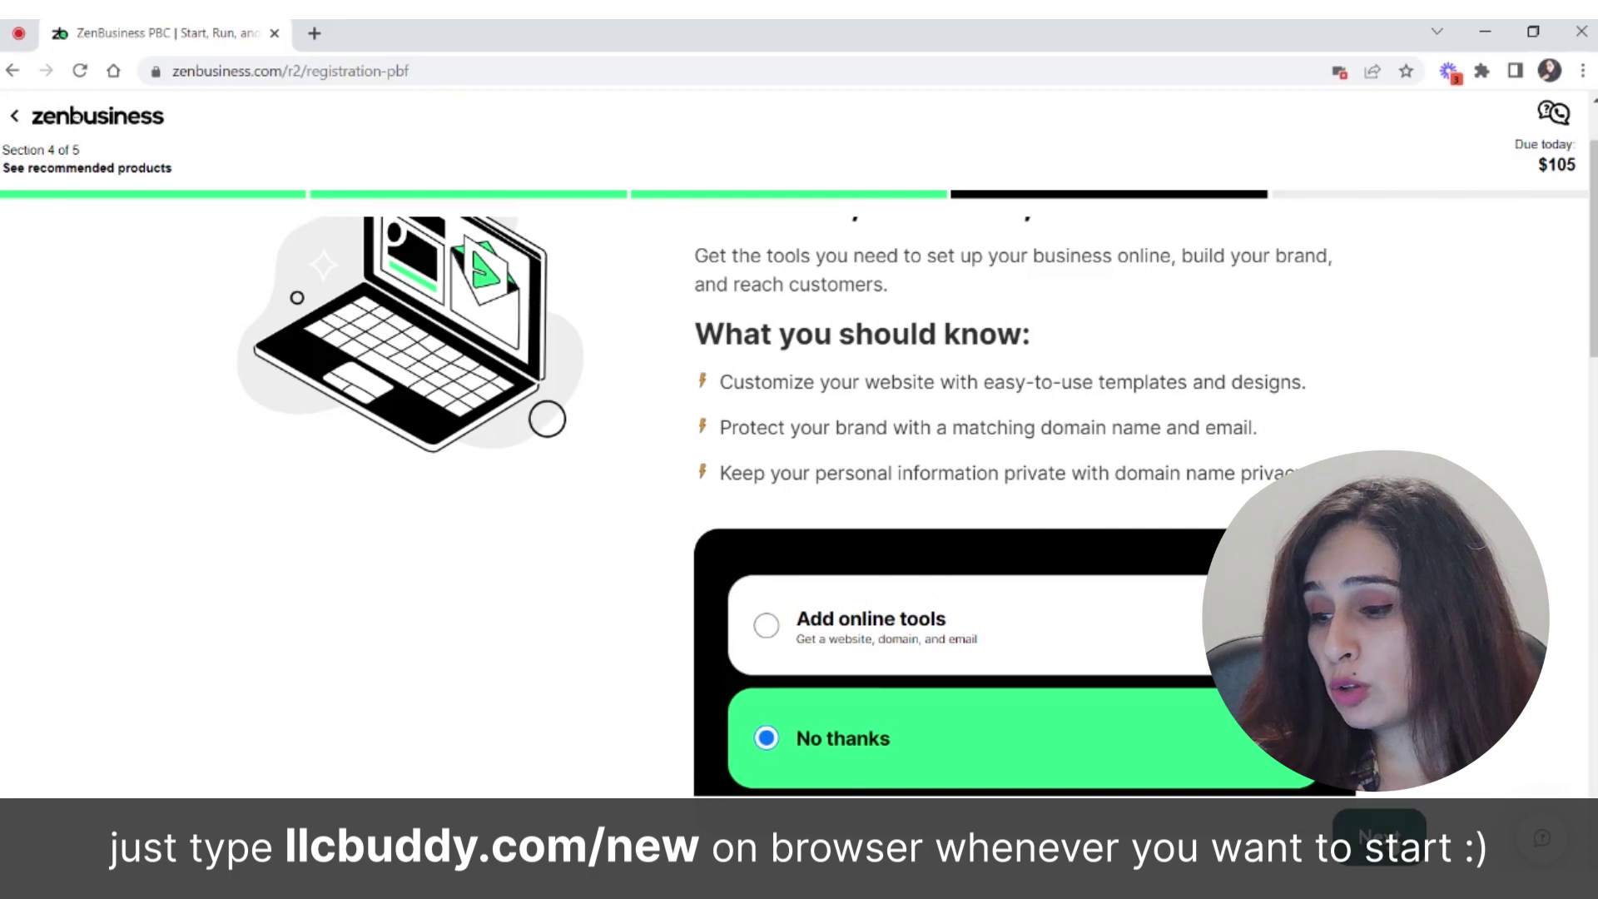
{"action": "left_click", "coordinate": [1380, 836]}
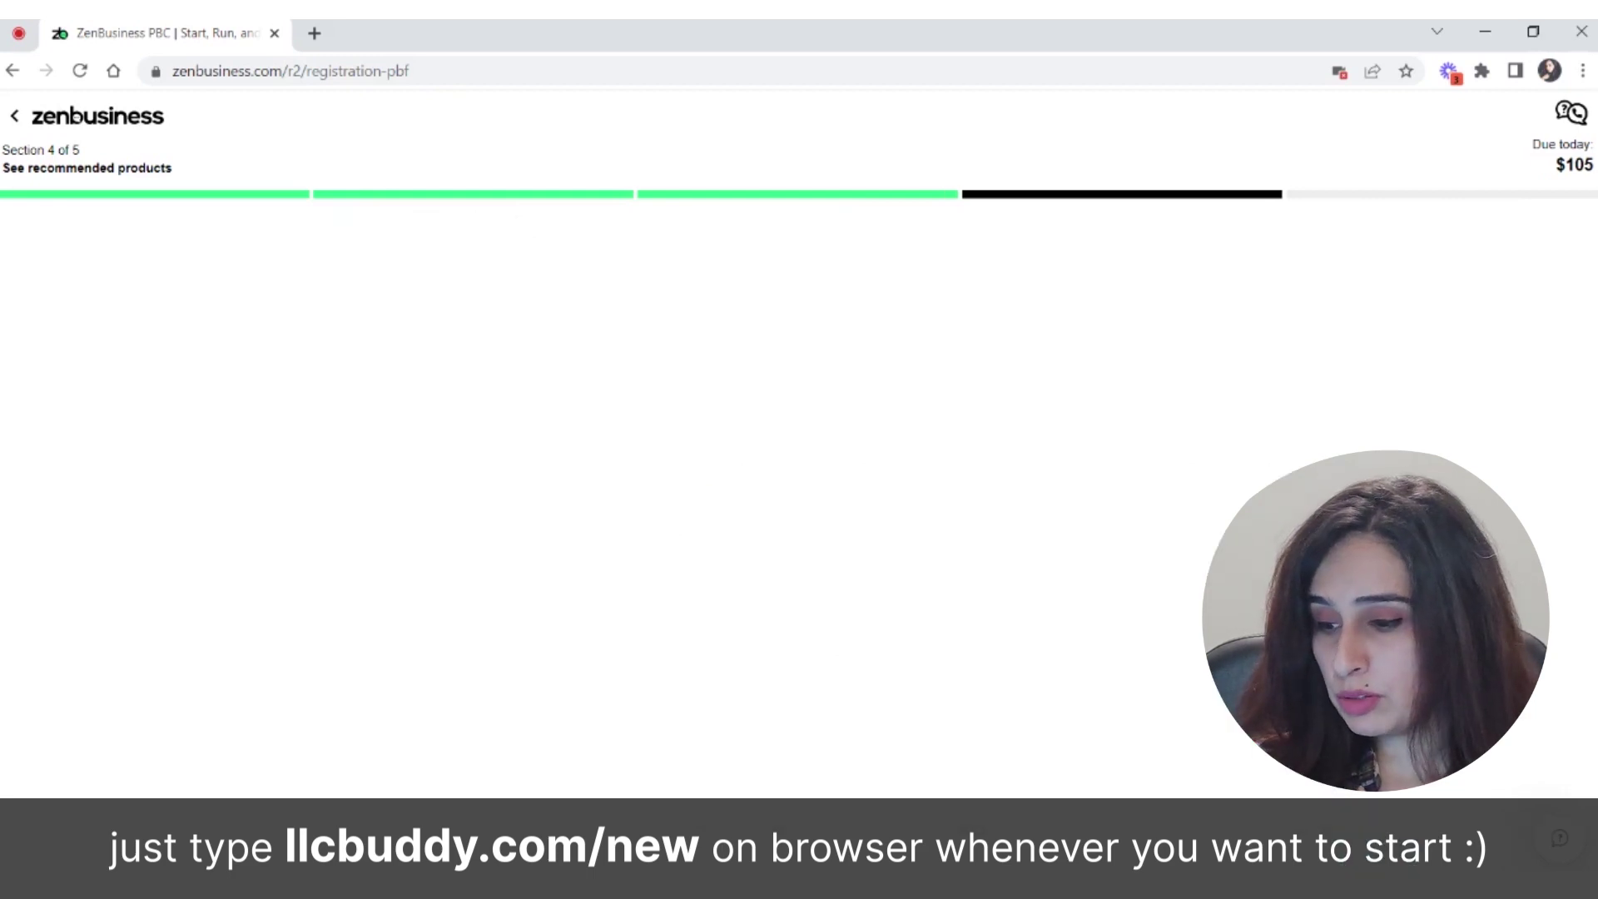
Add the operating agreement to the order, decline Worry-Free Compliance and continue to the review and checkout section.
{"action": "scroll", "coordinate": [909, 455], "scroll_direction": "down", "scroll_amount": 1}
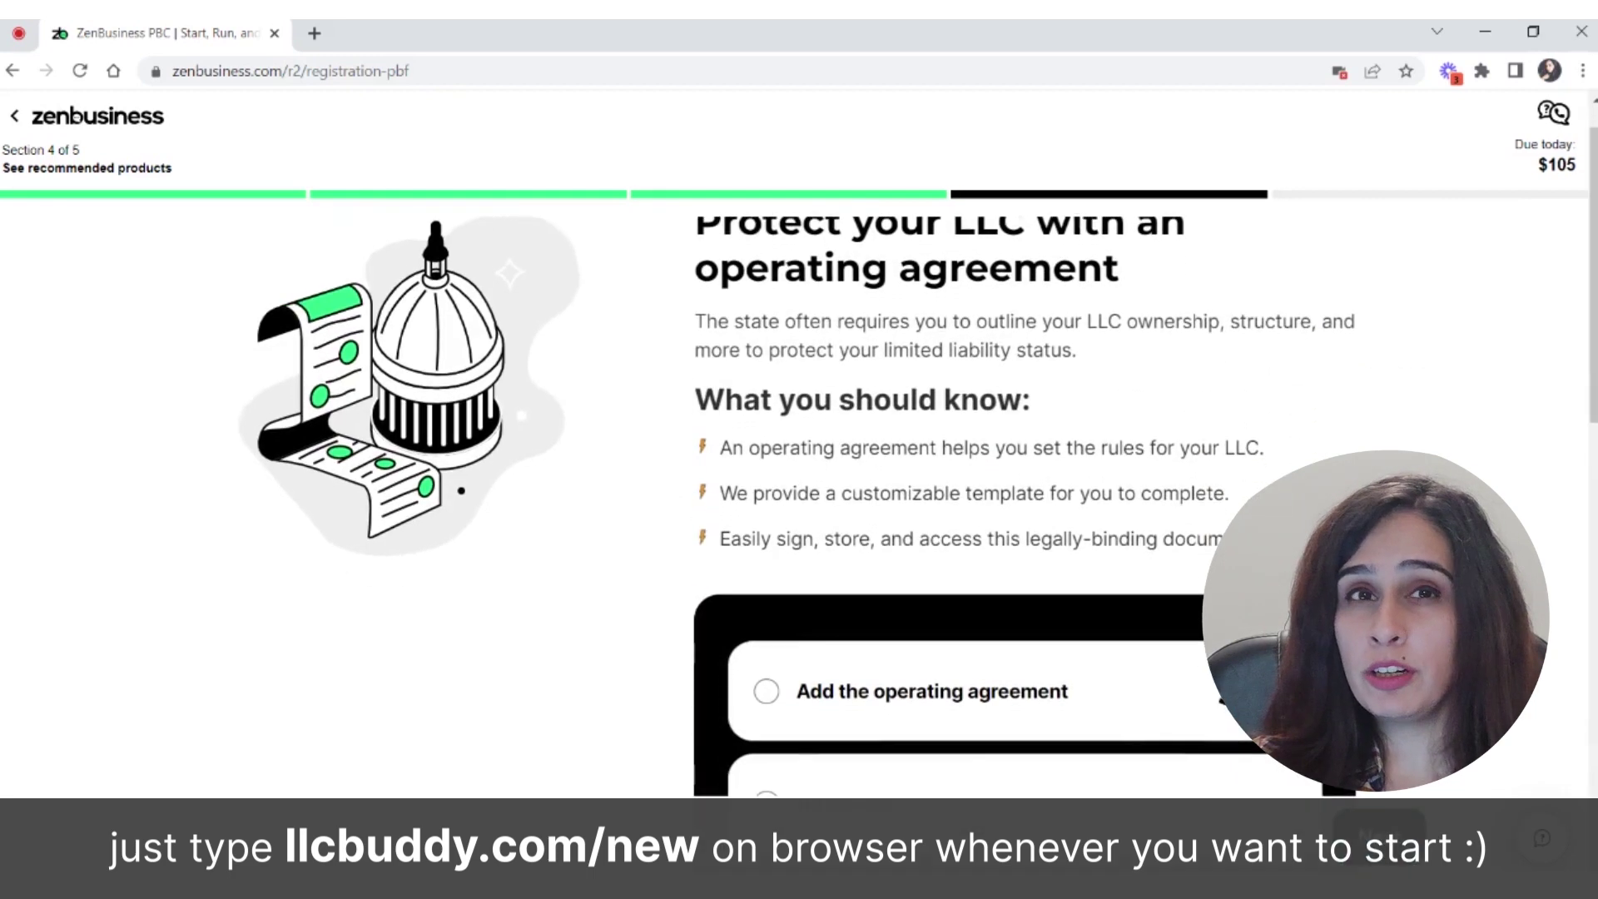
{"action": "left_click", "coordinate": [1029, 625]}
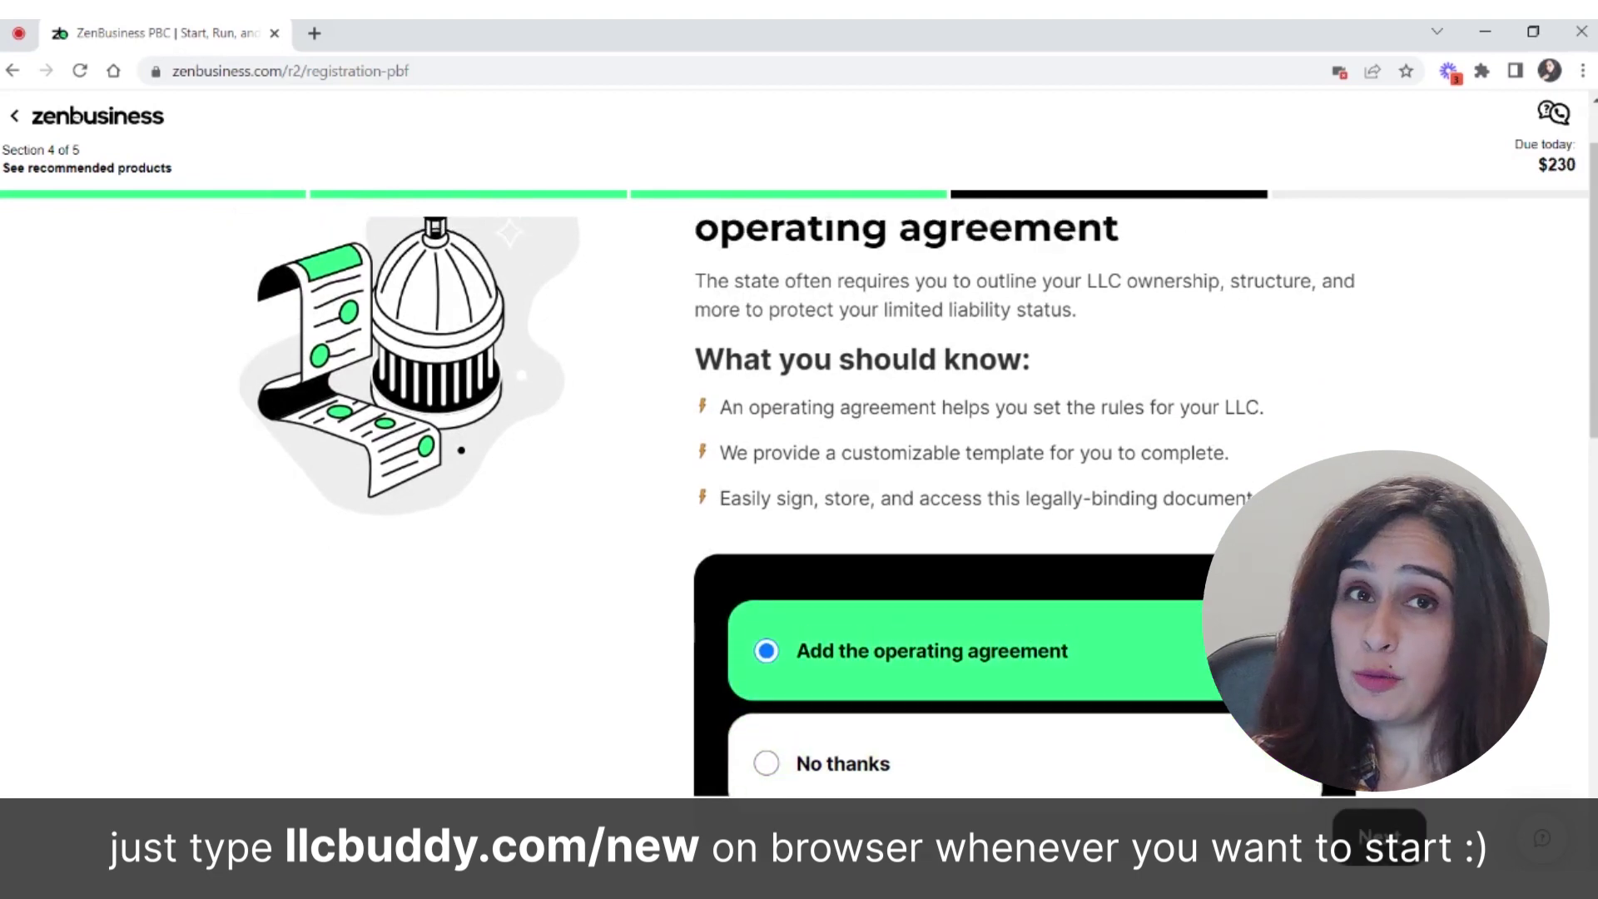
{"action": "left_click", "coordinate": [1359, 842]}
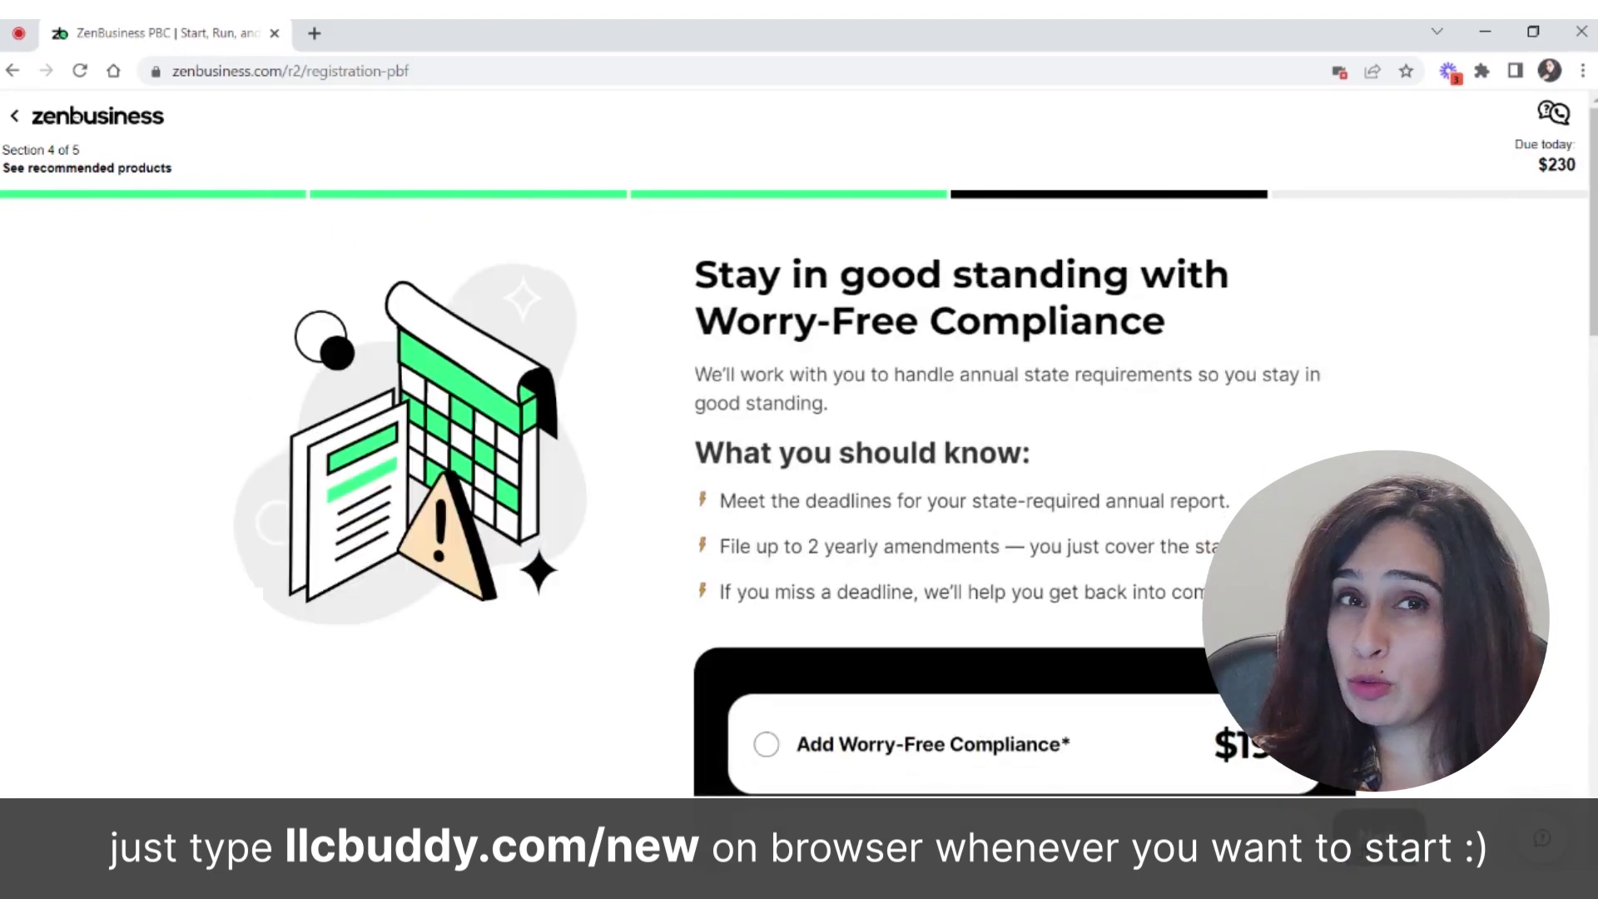
{"action": "scroll", "coordinate": [222, 260], "scroll_direction": "down", "scroll_amount": 2}
{"action": "left_click", "coordinate": [844, 711]}
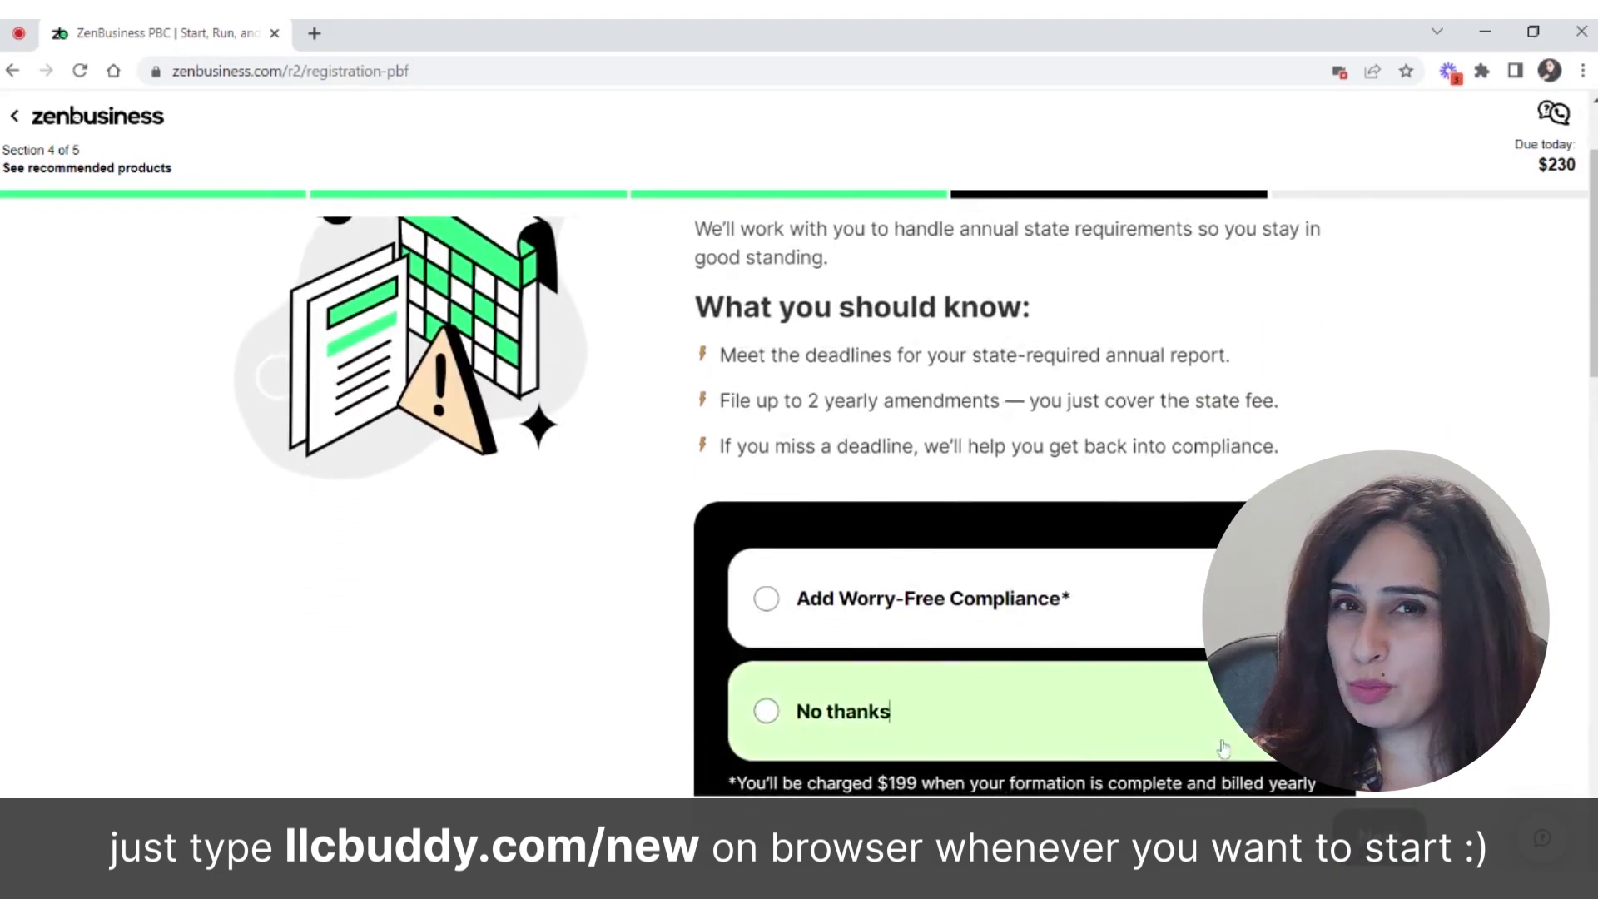
{"action": "left_click", "coordinate": [1380, 836]}
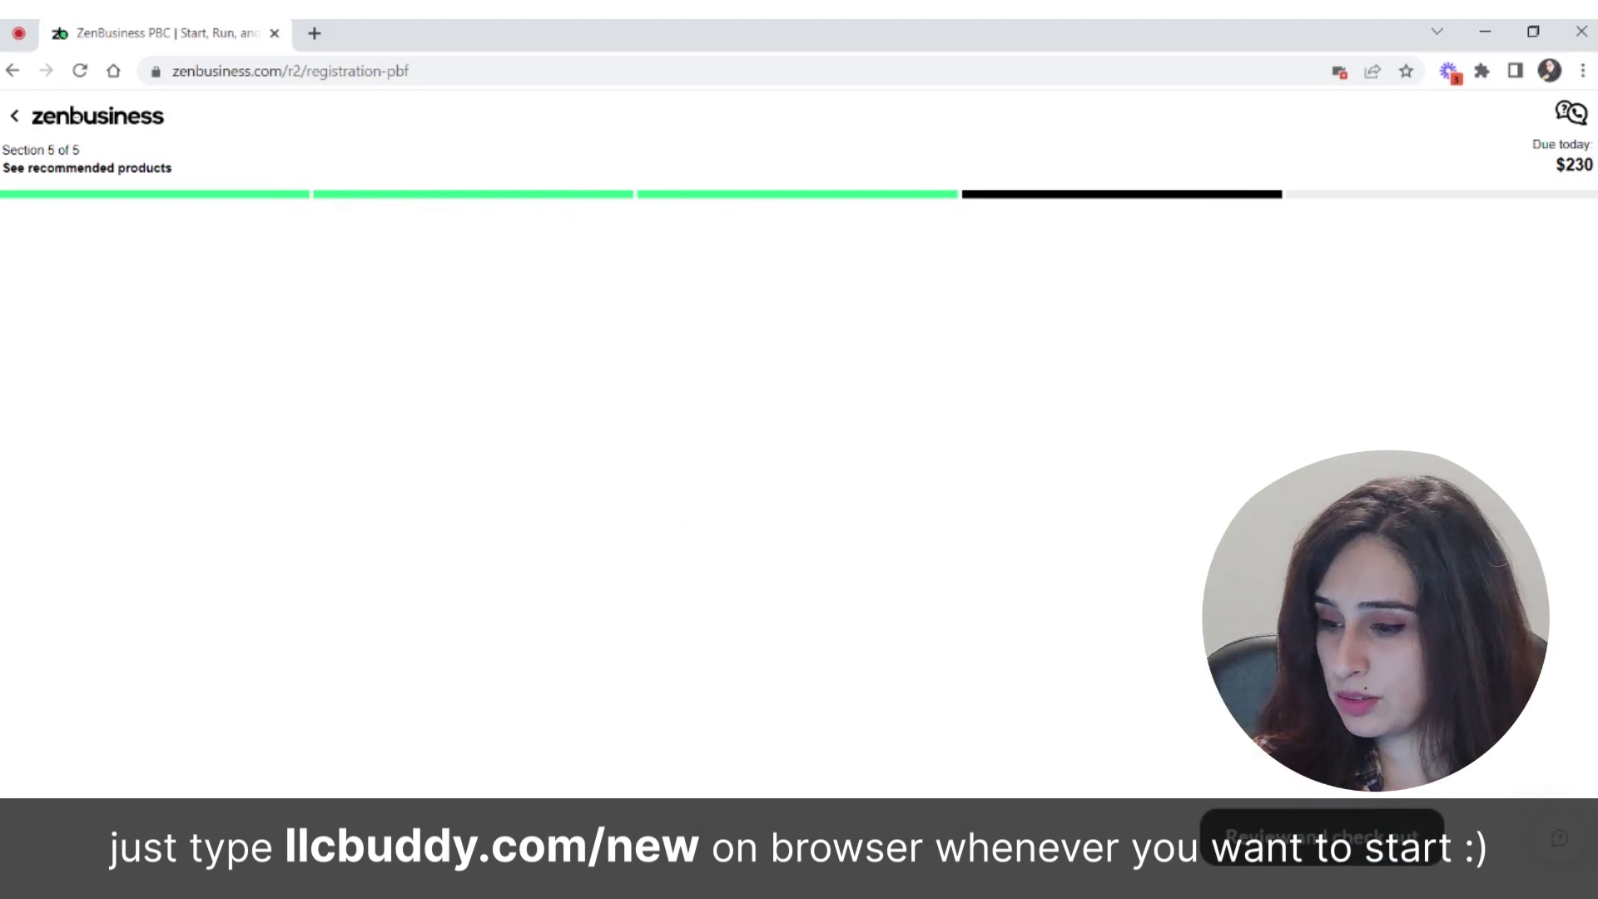
Submit the contact and company details for Annie's Kitchenette and review the order summary's package, add-ons and filing fee.
{"action": "scroll", "coordinate": [681, 624], "scroll_direction": "down", "scroll_amount": 6}
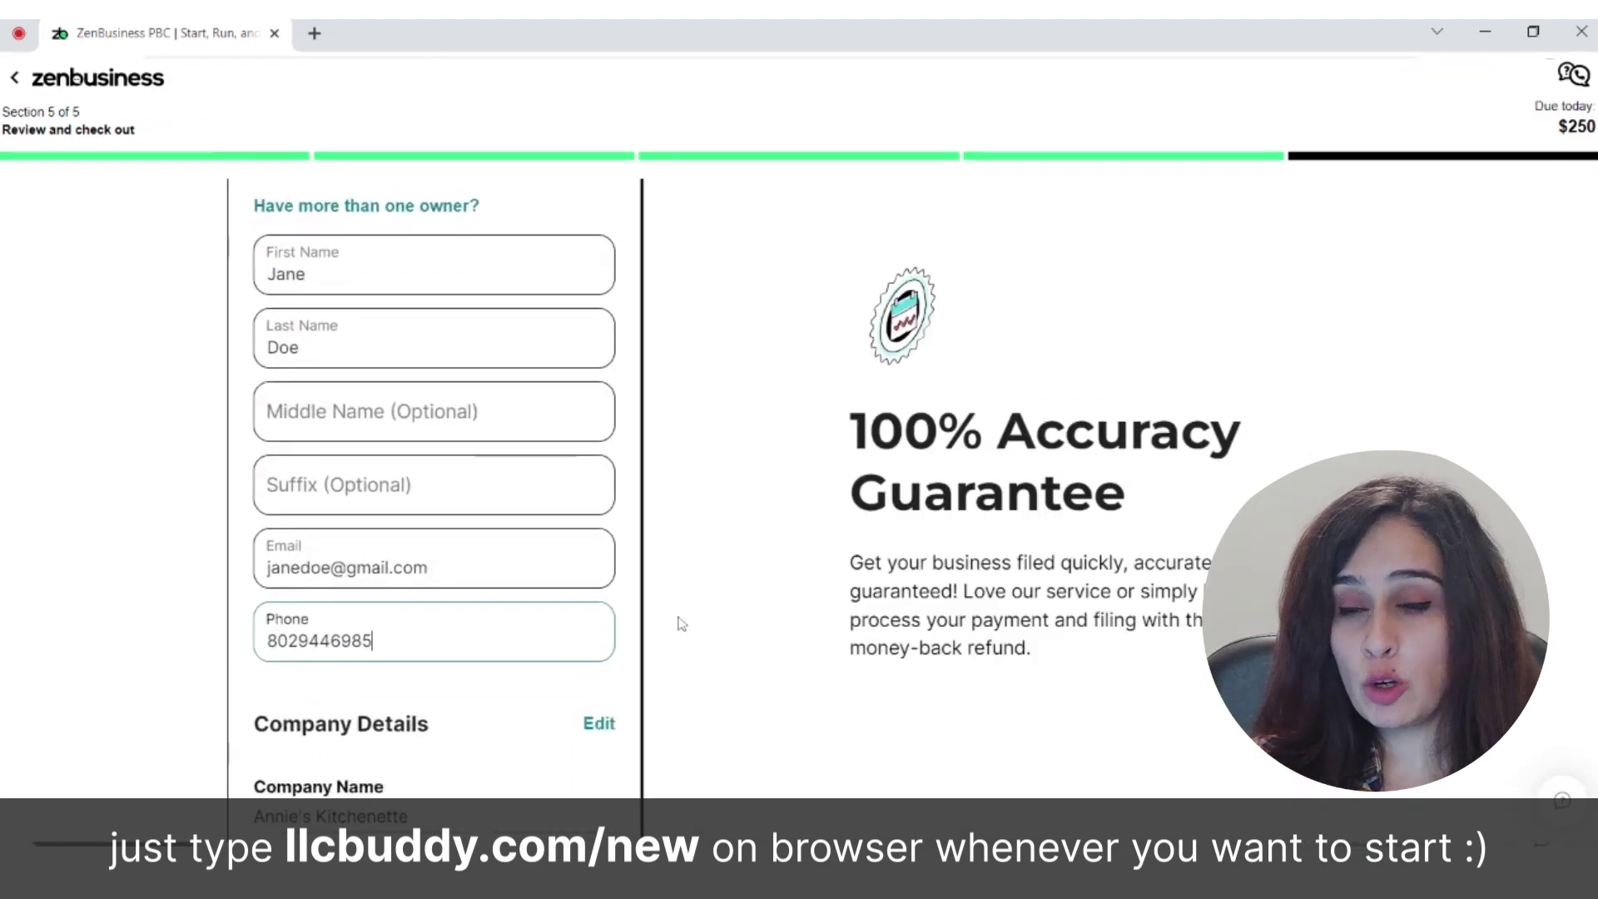
{"action": "left_click", "coordinate": [491, 784]}
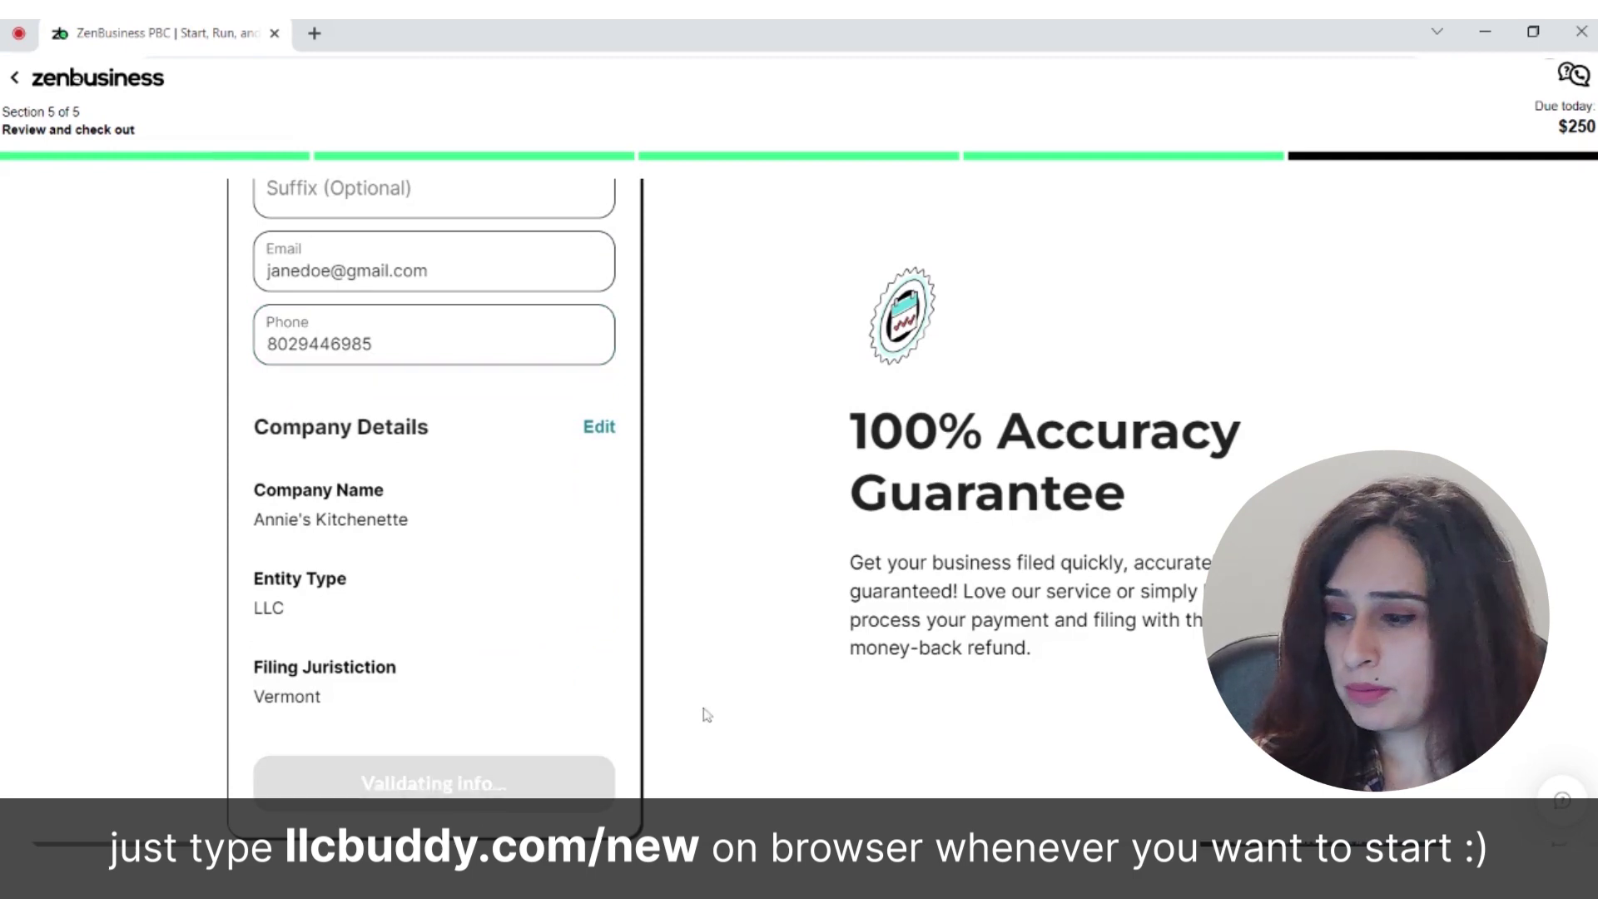
{"action": "scroll", "coordinate": [707, 715], "scroll_direction": "down", "scroll_amount": 1}
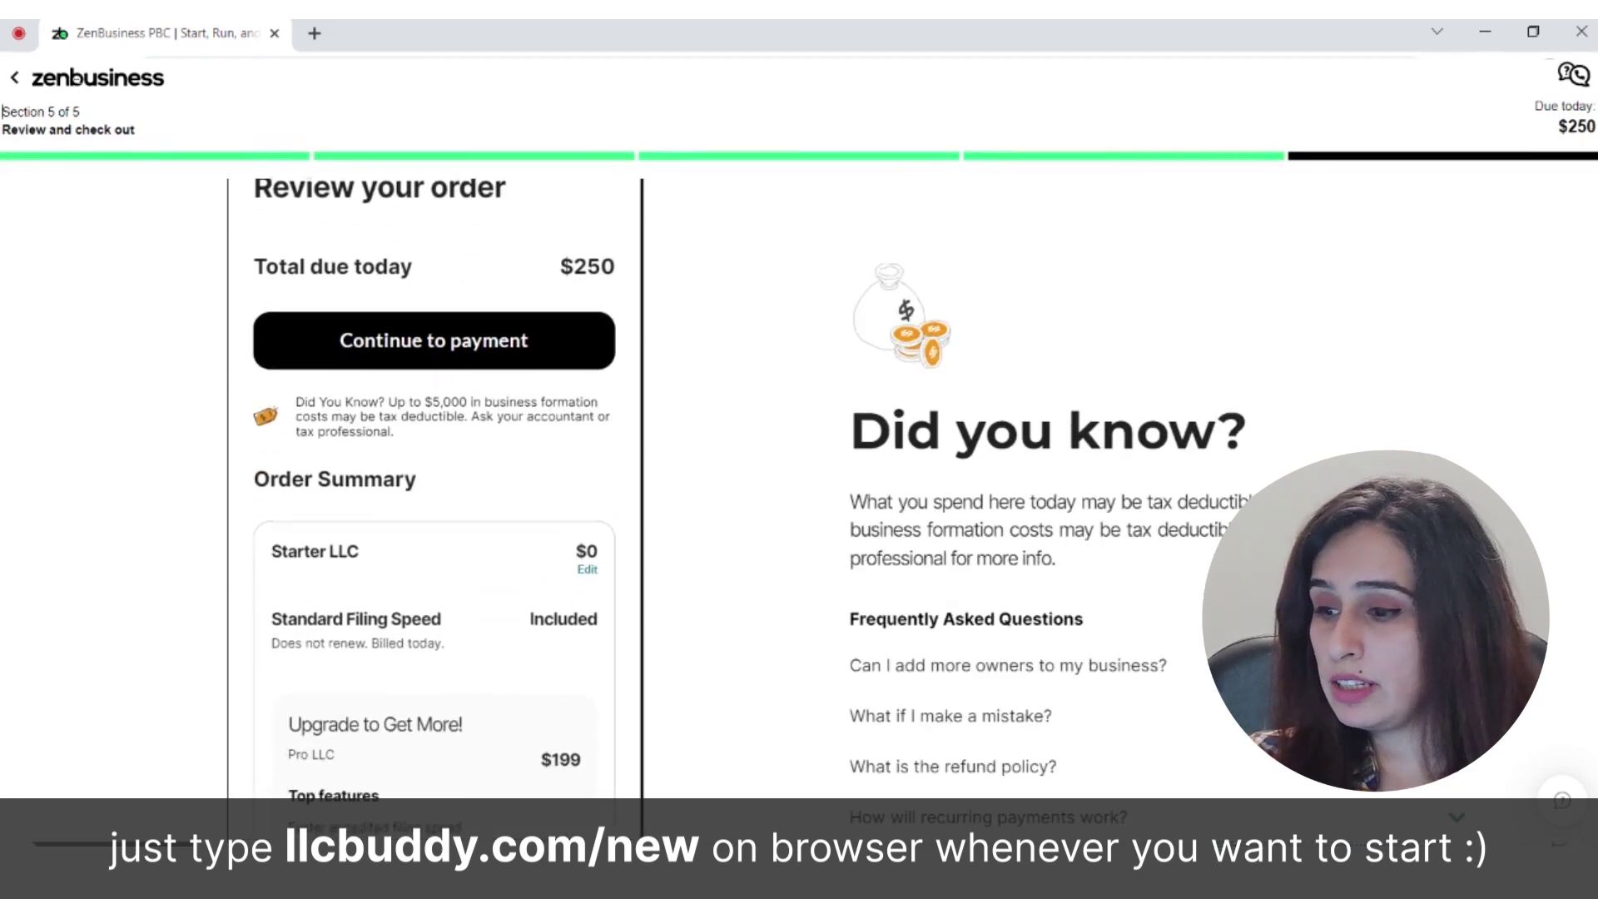
{"action": "scroll", "coordinate": [433, 500], "scroll_direction": "down", "scroll_amount": 7}
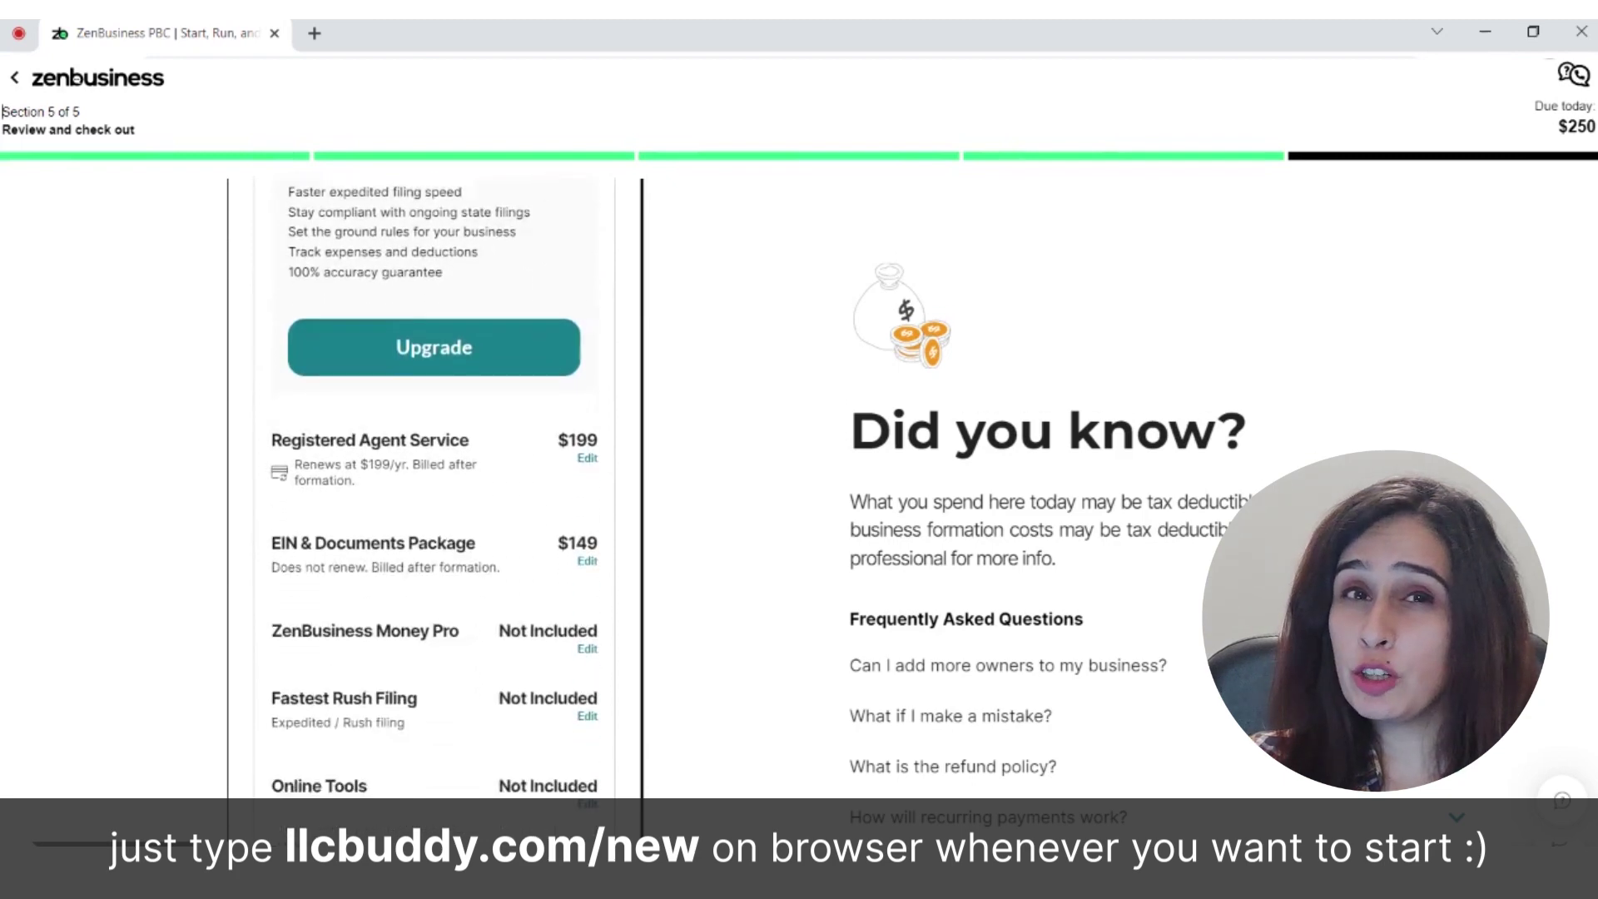
{"action": "scroll", "coordinate": [433, 500], "scroll_direction": "down", "scroll_amount": 5}
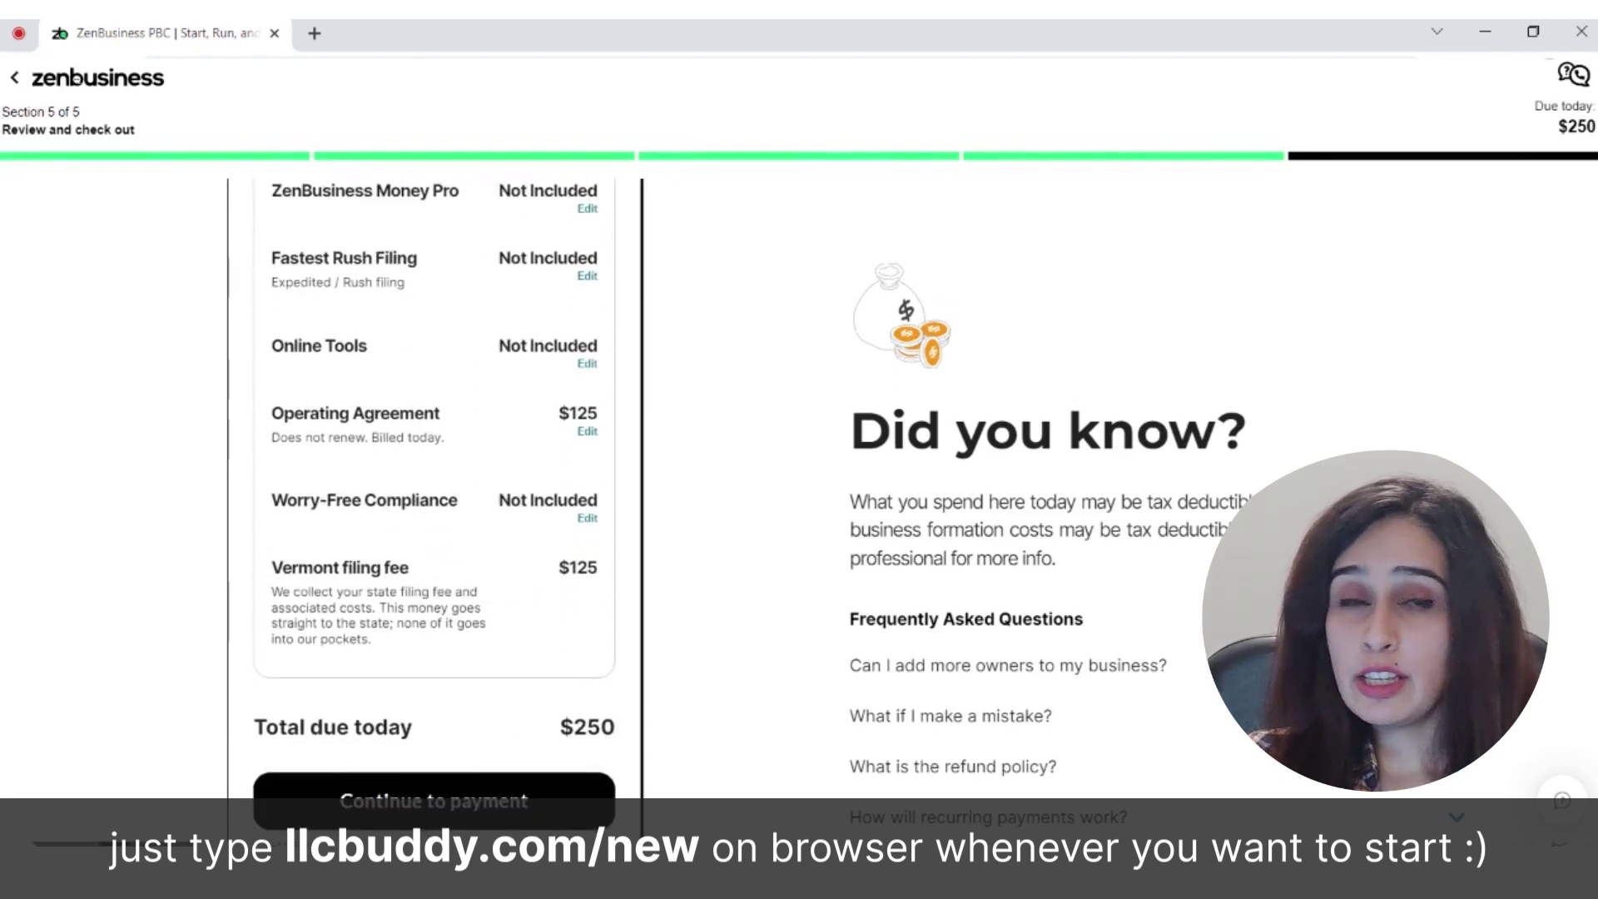
{"action": "scroll", "coordinate": [433, 500], "scroll_direction": "up", "scroll_amount": 7}
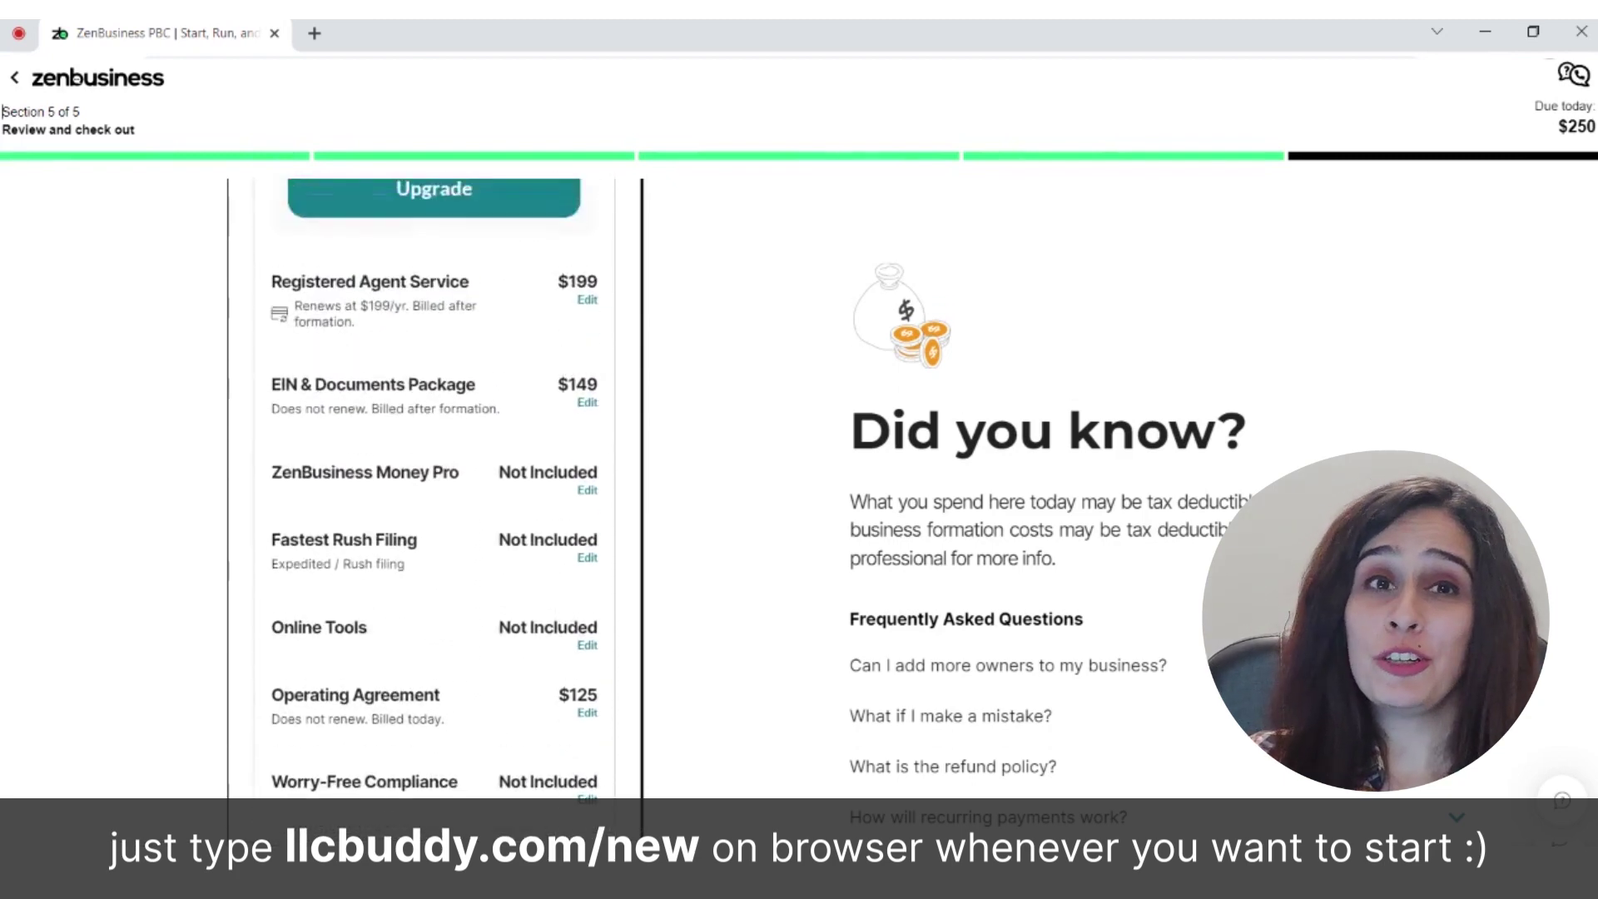
{"action": "scroll", "coordinate": [433, 499], "scroll_direction": "up", "scroll_amount": 3}
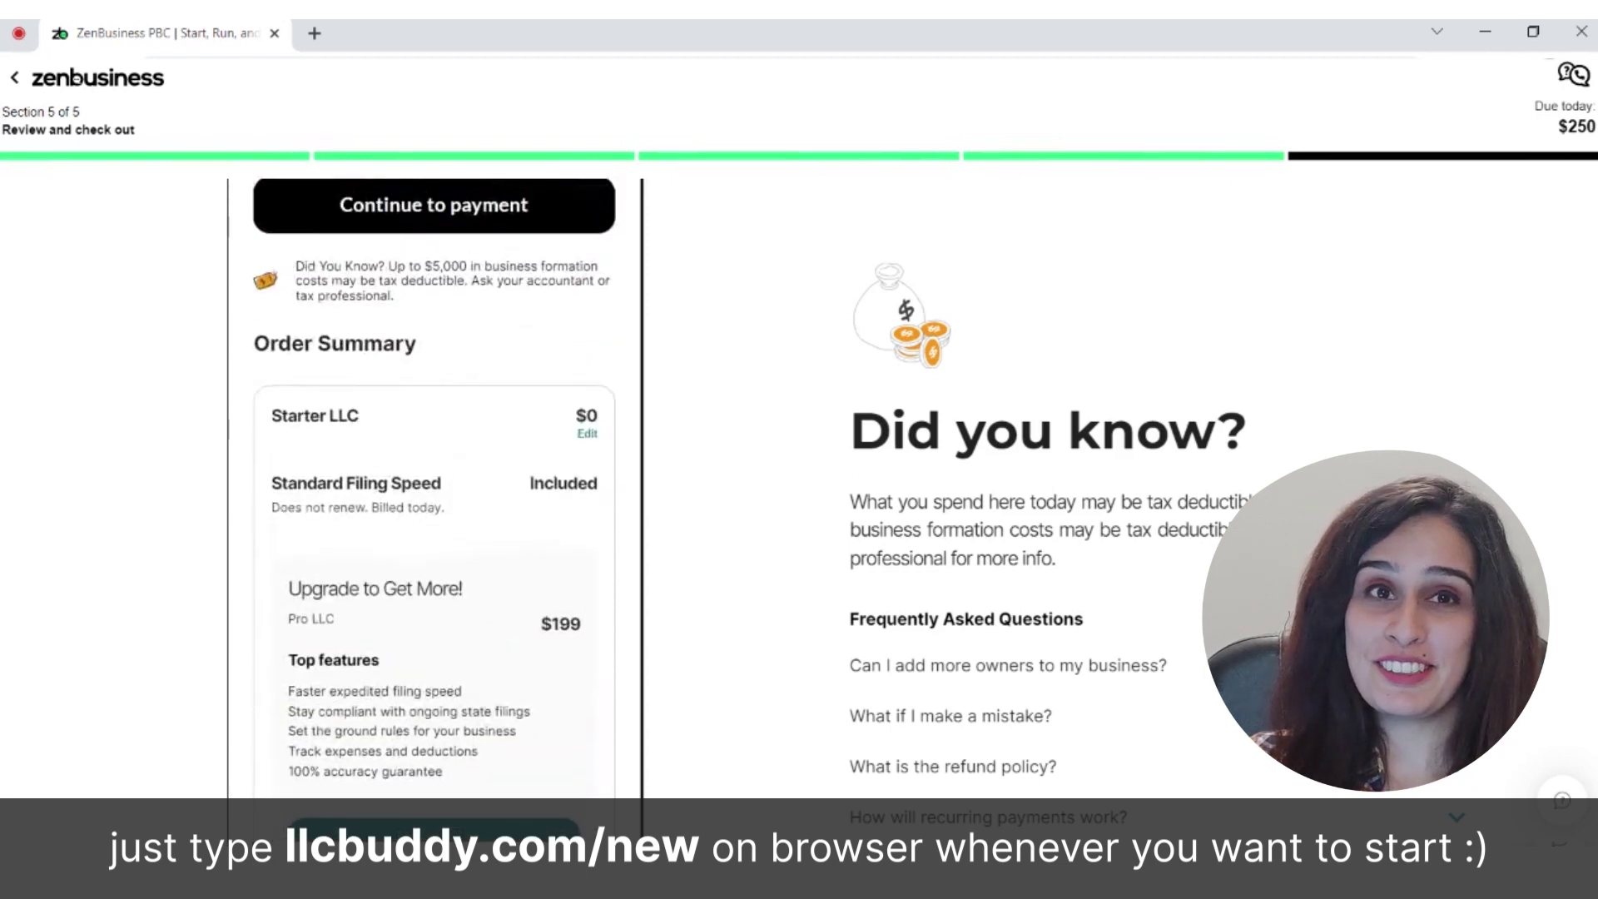